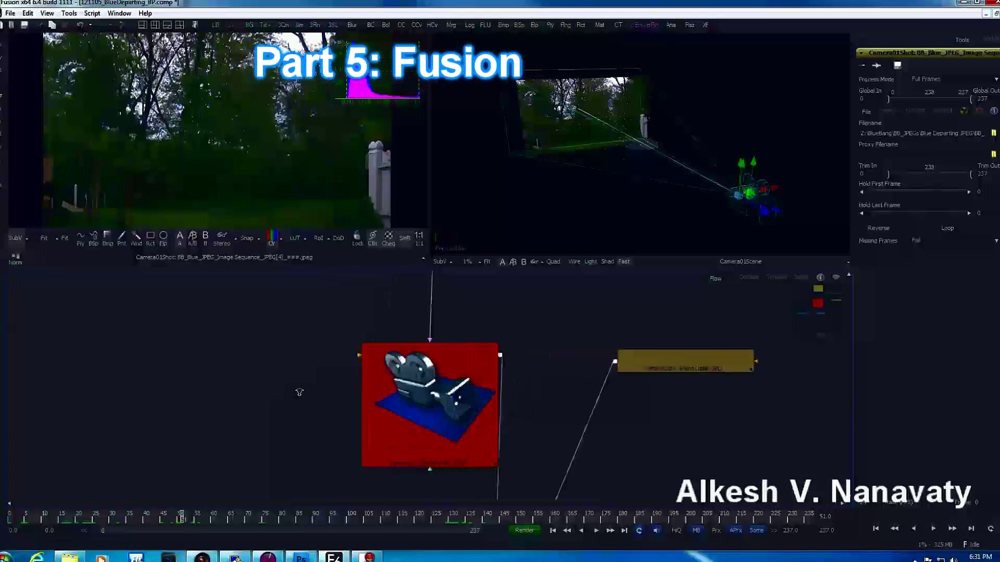
- Browse the earlier comps, showing the X-wing scene in perspective and scrubbing back through its frames
{"action": "scroll", "coordinate": [307, 391], "scroll_direction": "down", "scroll_amount": 6}
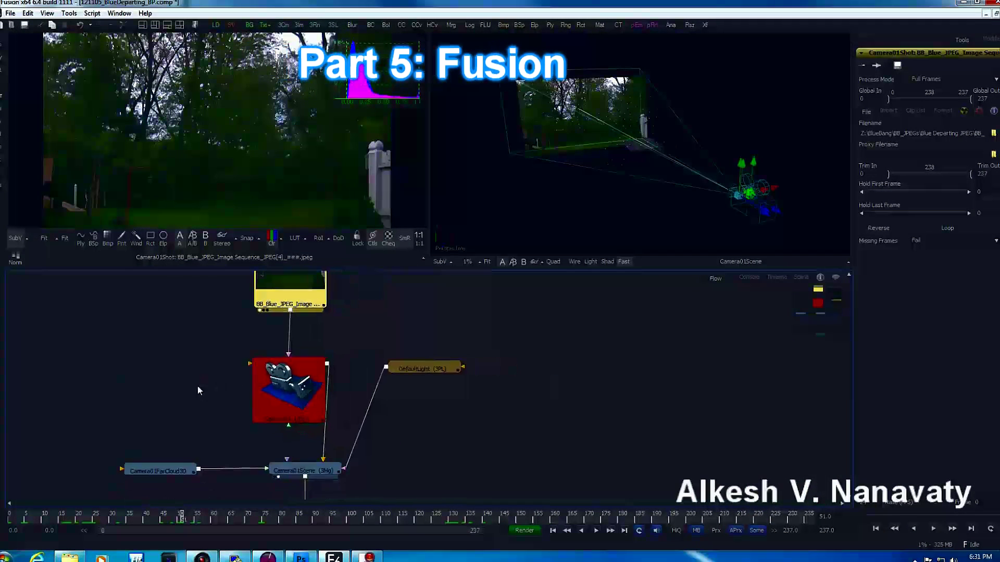
{"action": "scroll", "coordinate": [198, 391], "scroll_direction": "down", "scroll_amount": 2}
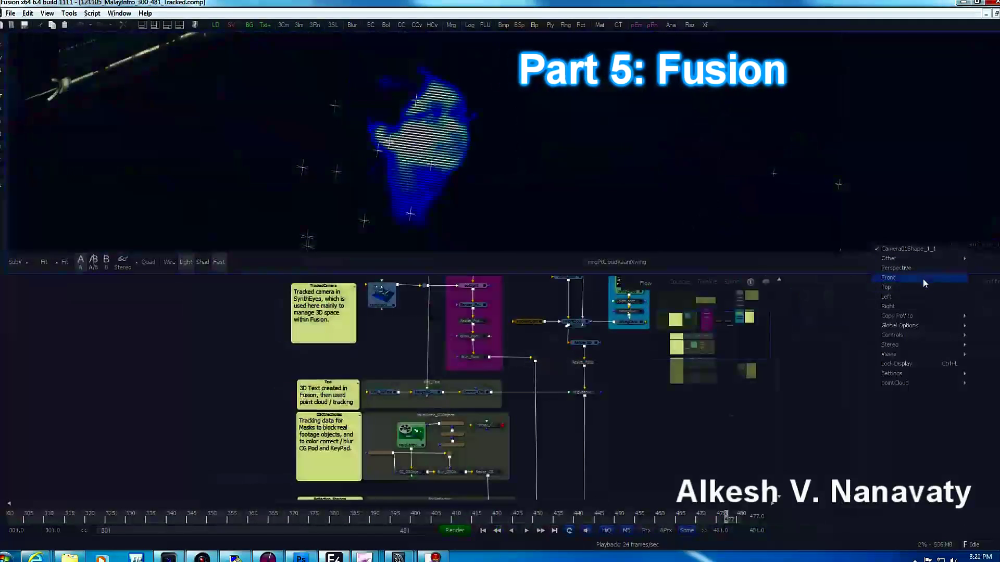
{"action": "left_click", "coordinate": [923, 271]}
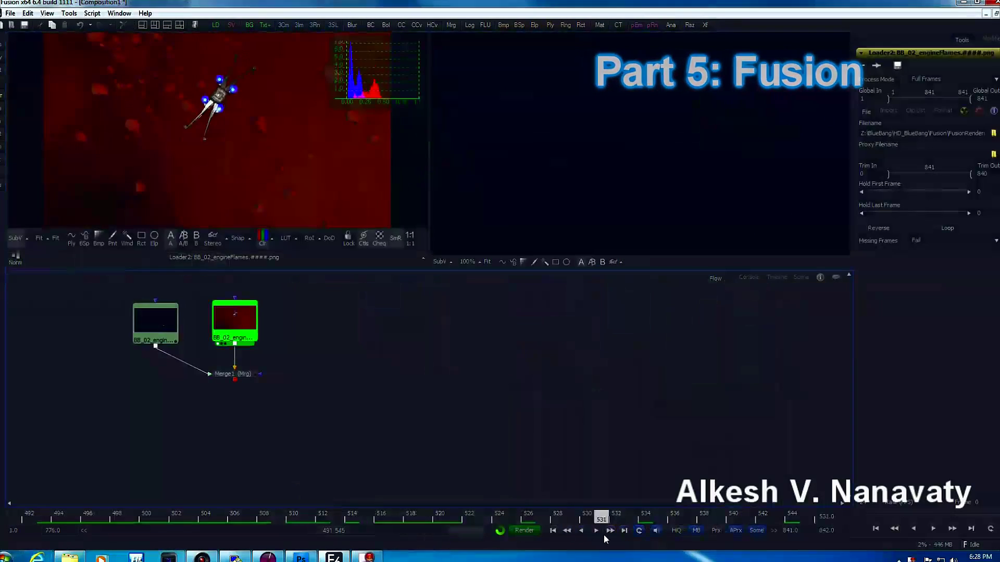
{"action": "left_click_drag", "start_coordinate": [604, 539], "coordinate": [235, 540]}
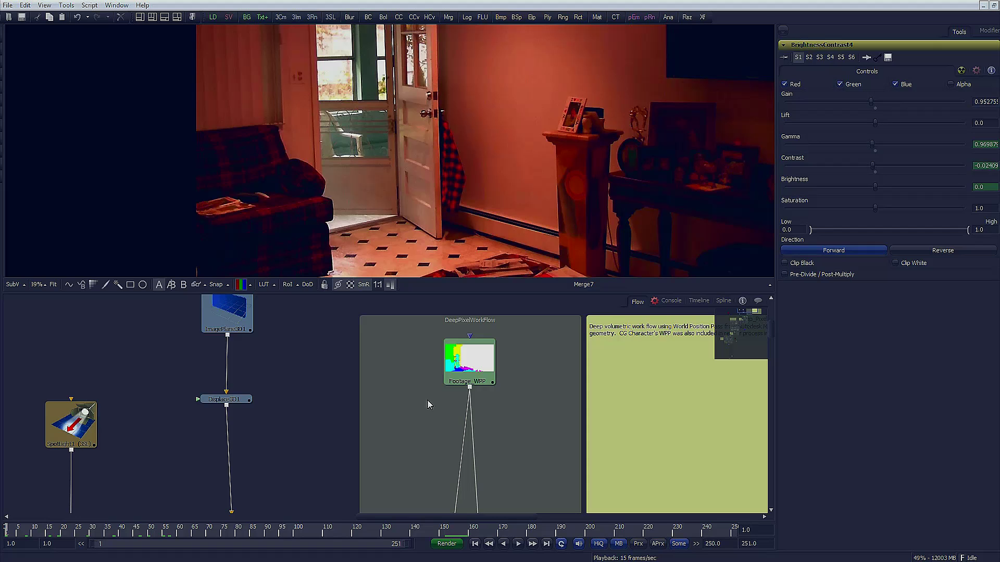
- Navigate the Flow to the DeepPixelWorkFlow group and notes, then display Footage_WPP in the viewer
{"action": "scroll", "coordinate": [427, 401], "scroll_direction": "down", "scroll_amount": 3}
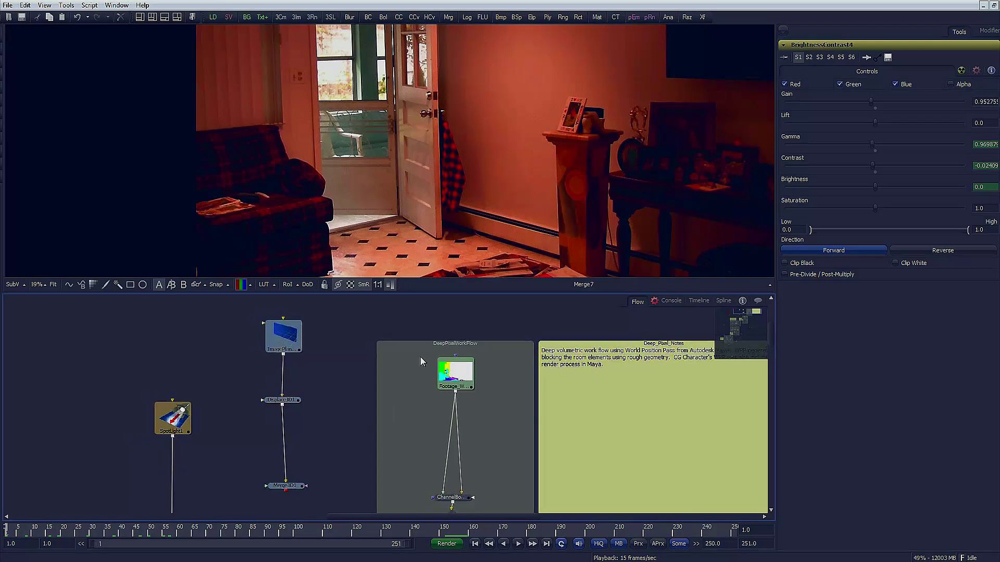
{"action": "left_click_drag", "start_coordinate": [348, 484], "coordinate": [424, 375]}
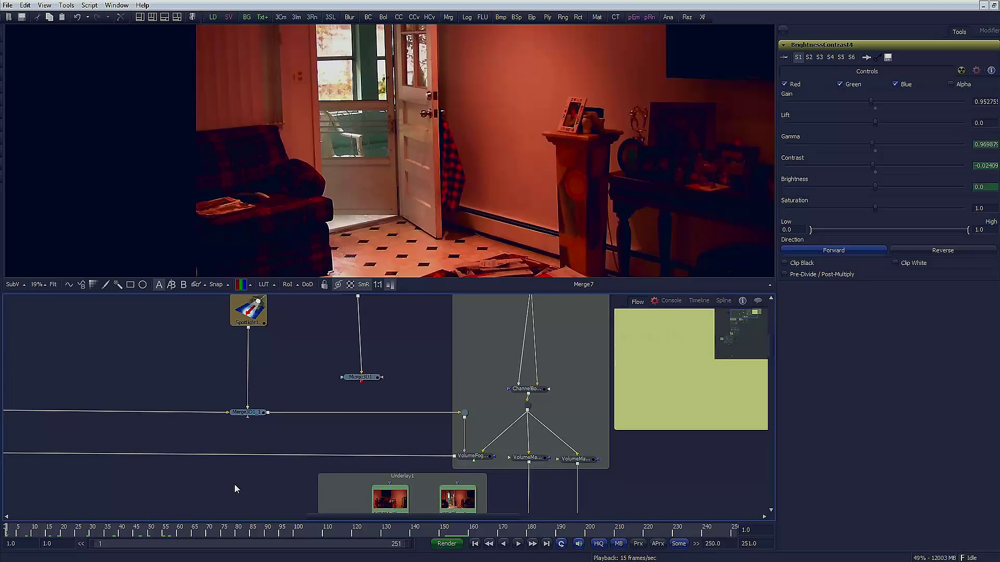
{"action": "scroll", "coordinate": [406, 405], "scroll_direction": "down", "scroll_amount": 3}
{"action": "scroll", "coordinate": [410, 411], "scroll_direction": "up", "scroll_amount": 3}
{"action": "left_click_drag", "start_coordinate": [411, 411], "coordinate": [332, 424]}
{"action": "scroll", "coordinate": [395, 391], "scroll_direction": "down", "scroll_amount": 2}
{"action": "left_click_drag", "start_coordinate": [361, 383], "coordinate": [380, 444]}
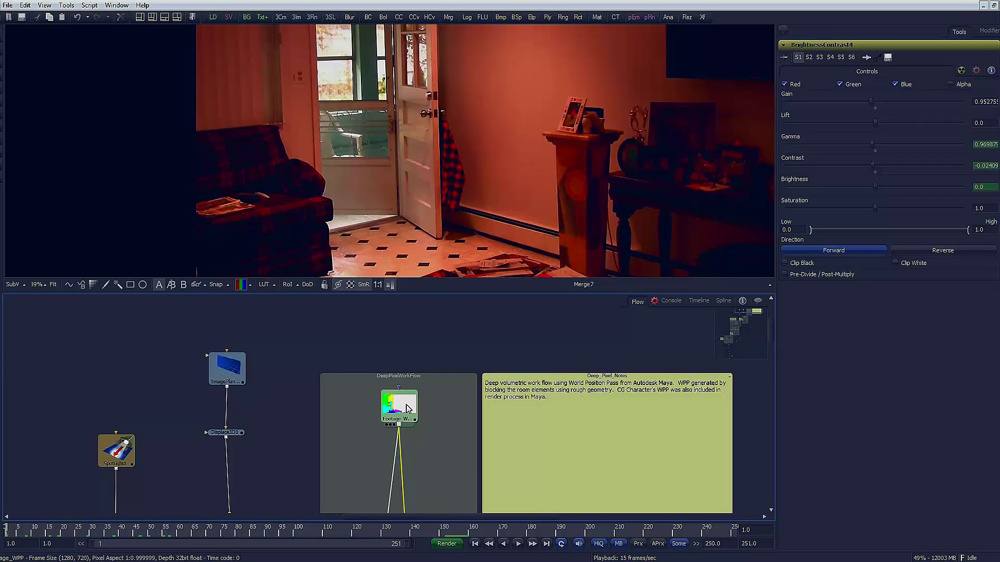
{"action": "left_click_drag", "start_coordinate": [408, 409], "coordinate": [408, 145]}
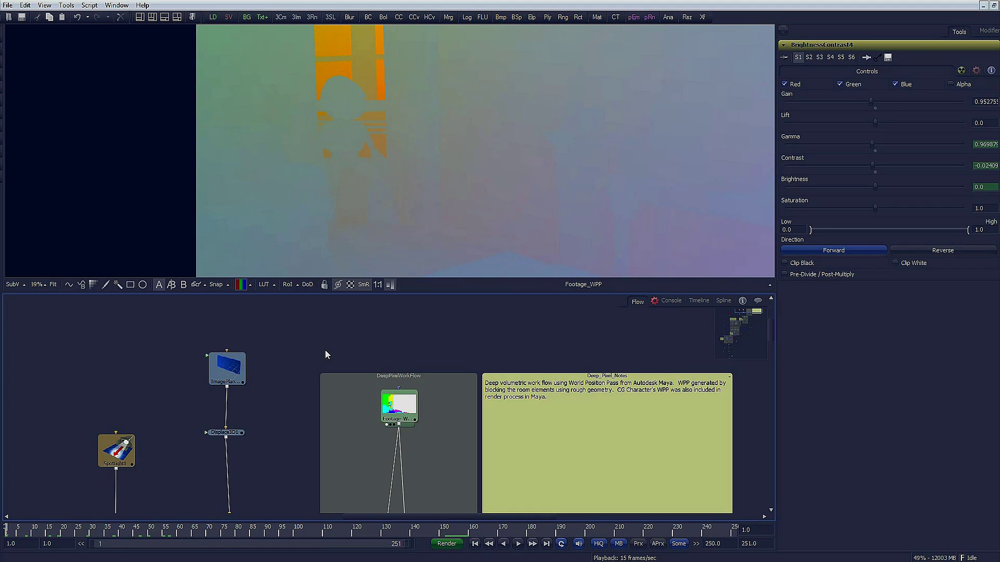
- Add an Image Plane 3D node, show it in the 3D viewer and bring up its Transform settings
{"action": "left_click_drag", "start_coordinate": [325, 350], "coordinate": [415, 346]}
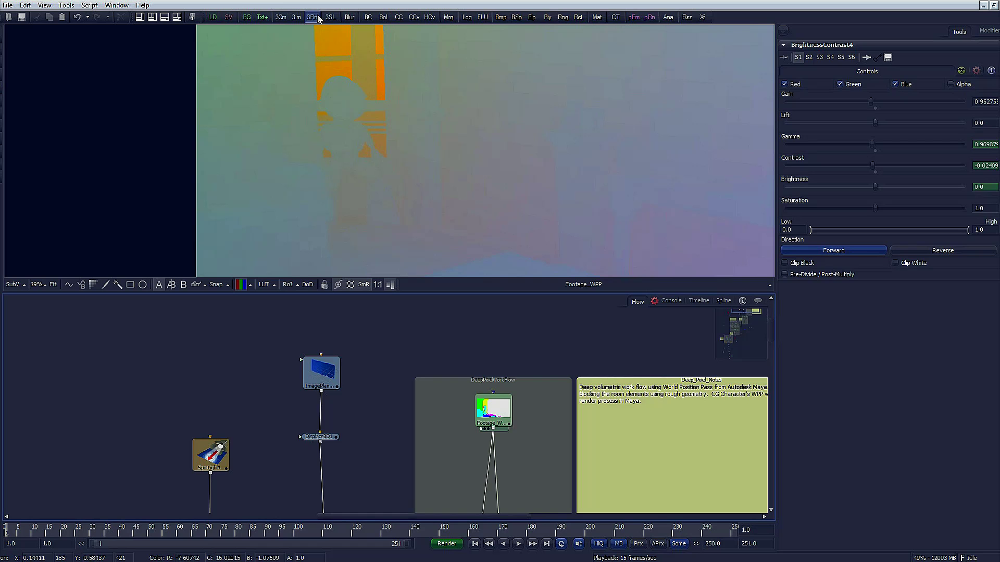
{"action": "left_click", "coordinate": [296, 17]}
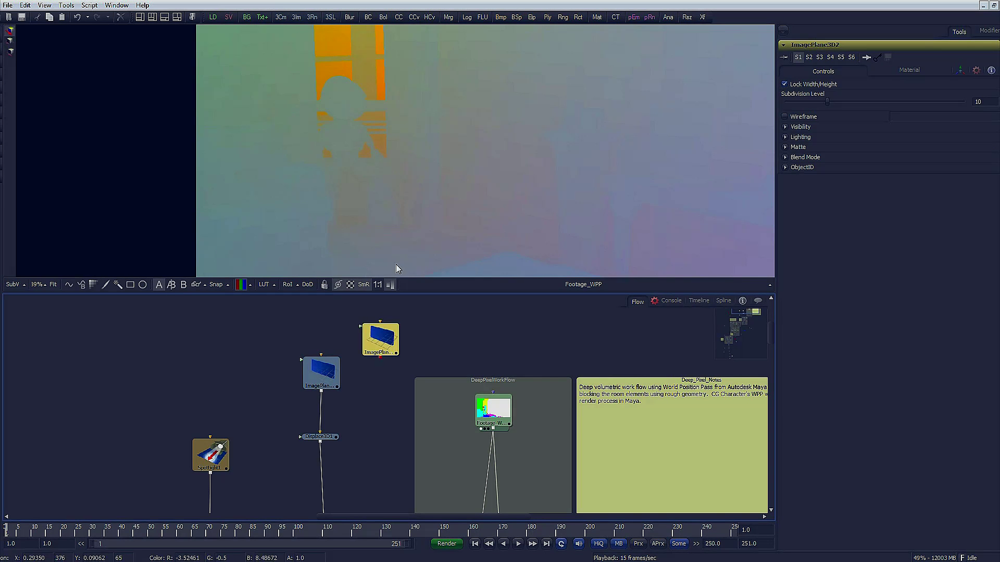
{"action": "left_click_drag", "start_coordinate": [380, 339], "coordinate": [378, 121]}
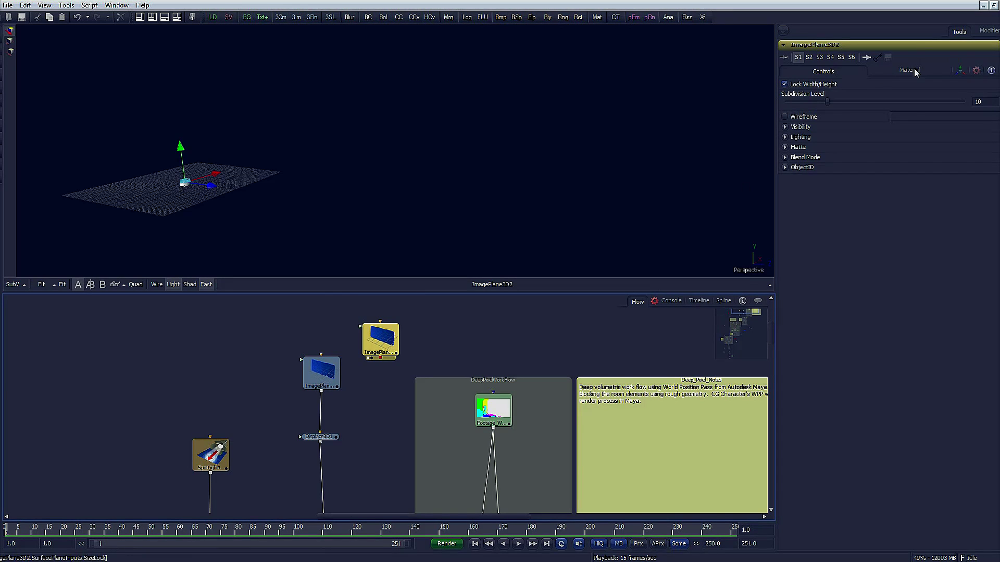
{"action": "left_click", "coordinate": [957, 69]}
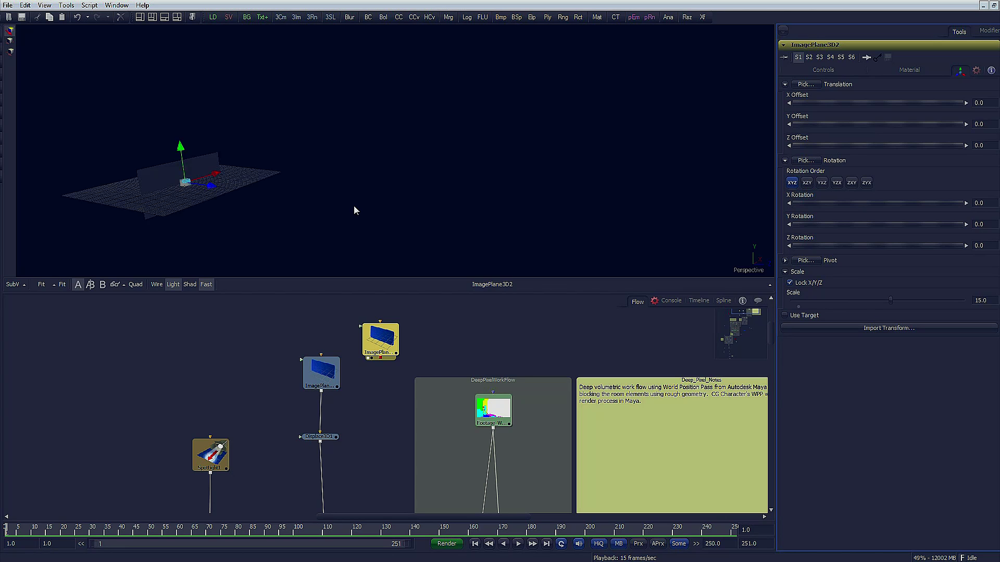
- Orbit and zoom the 3D view to inspect ImagePlane3D2 at scale 15.0 on the grid
{"action": "left_click", "coordinate": [212, 163]}
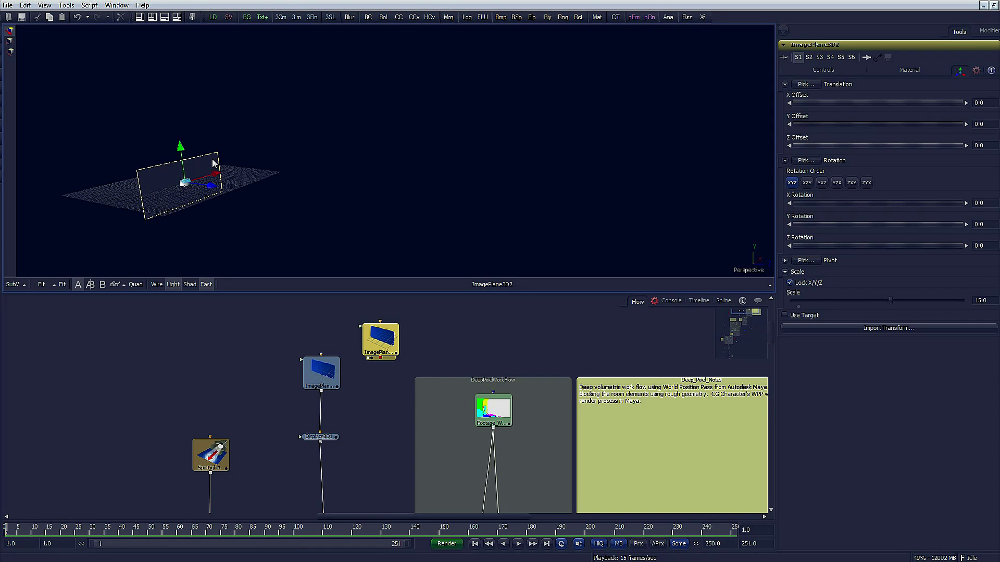
{"action": "left_click_drag", "start_coordinate": [285, 163], "coordinate": [351, 192]}
{"action": "left_click_drag", "start_coordinate": [468, 186], "coordinate": [378, 203]}
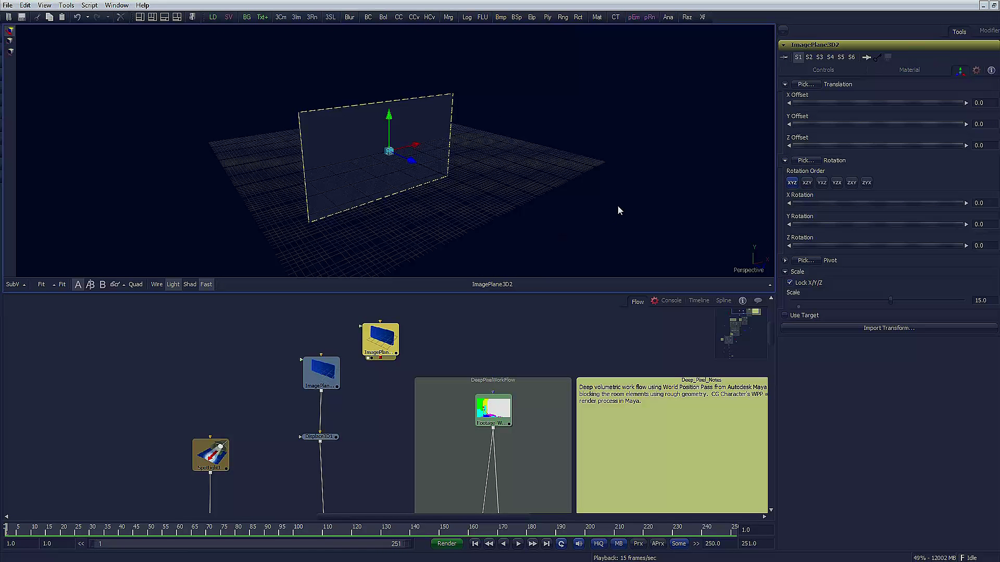
{"action": "left_click_drag", "start_coordinate": [617, 204], "coordinate": [454, 201]}
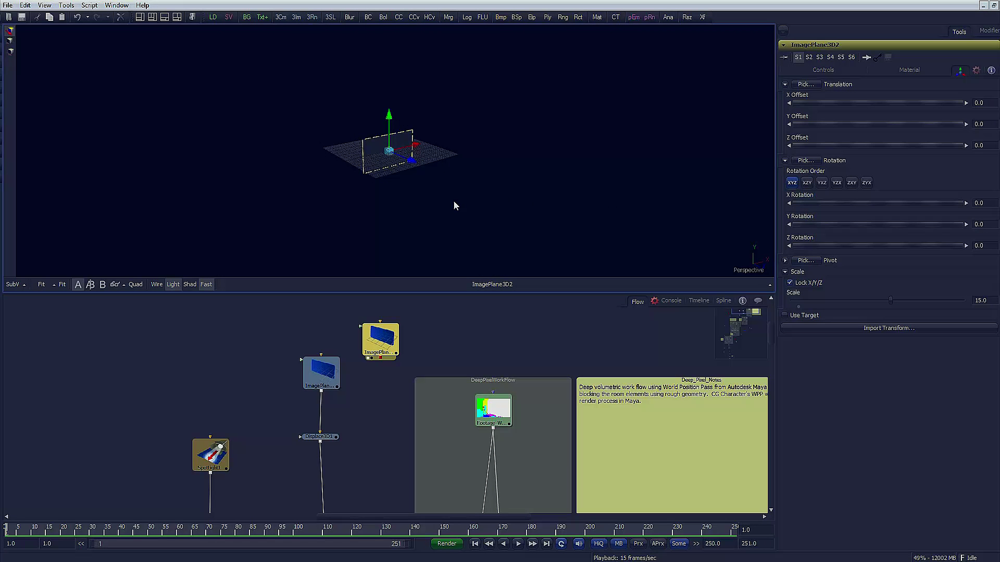
{"action": "left_click_drag", "start_coordinate": [396, 167], "coordinate": [507, 246]}
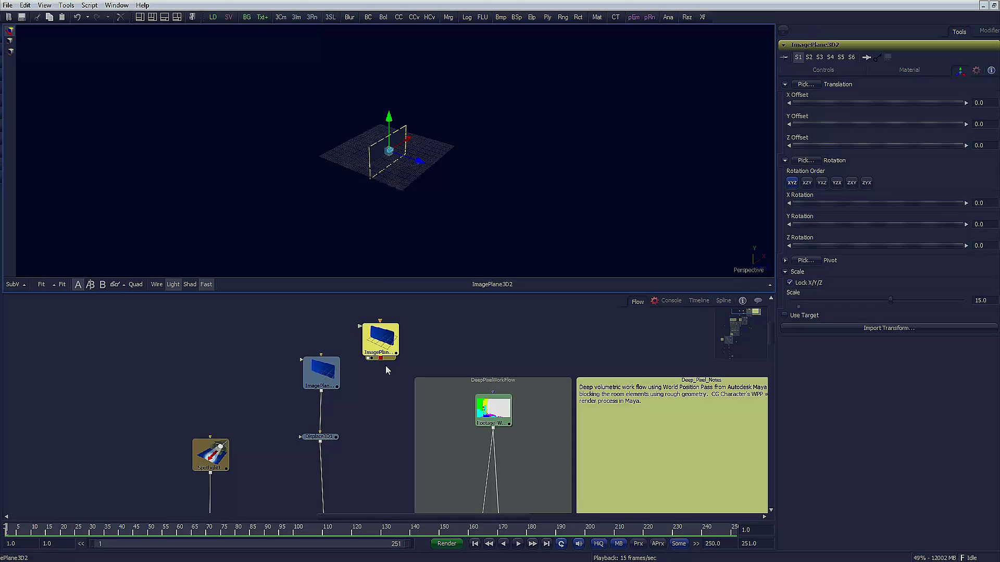
{"action": "left_click_drag", "start_coordinate": [382, 344], "coordinate": [384, 339]}
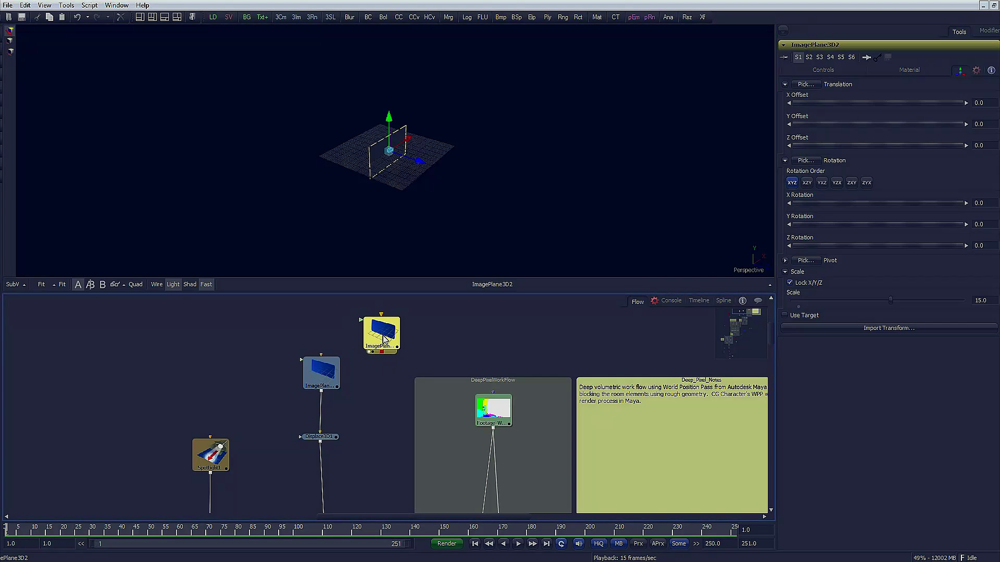
- Add a Displace 3D node fed by ImagePlane3D2 and view its result
{"action": "left_click", "coordinate": [375, 375]}
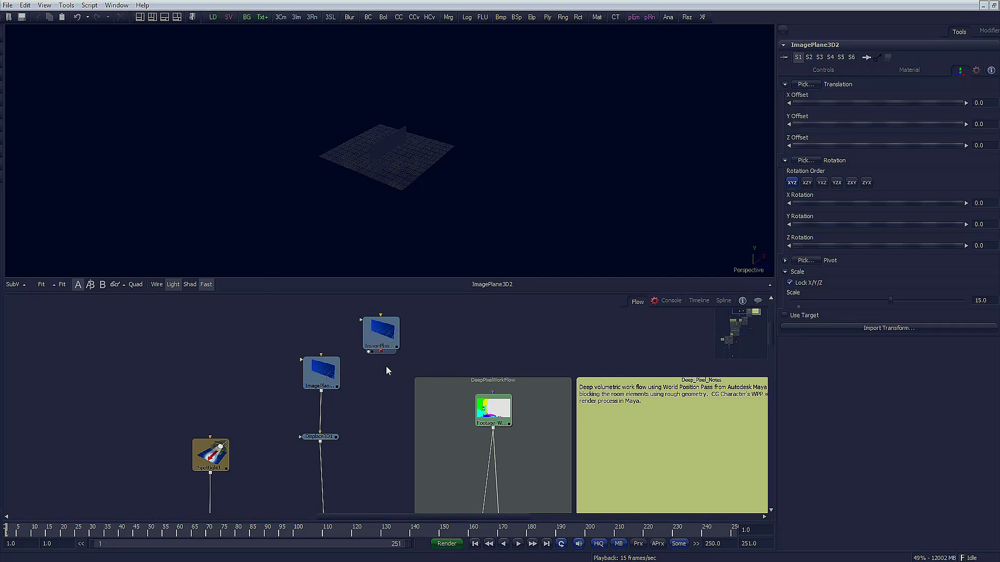
{"action": "key", "text": "ctrl+space"}
{"action": "left_click", "coordinate": [151, 387]}
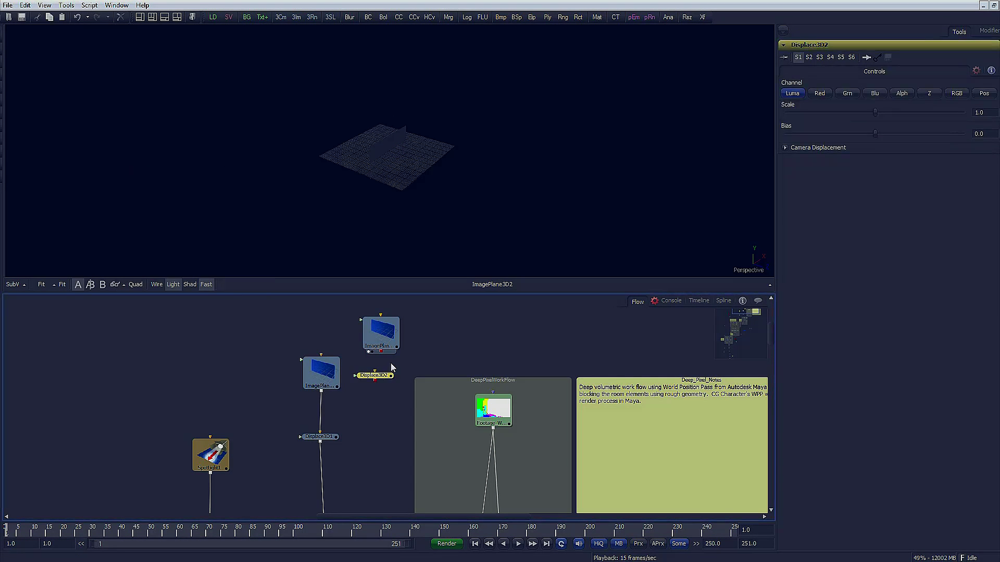
{"action": "left_click_drag", "start_coordinate": [382, 353], "coordinate": [374, 375]}
{"action": "key", "text": "1"}
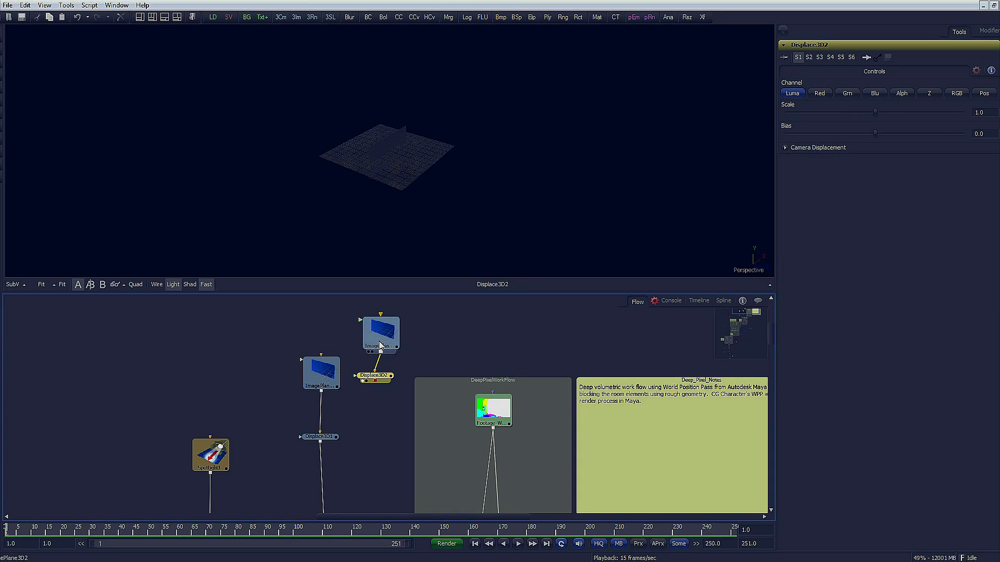
{"action": "left_click_drag", "start_coordinate": [380, 344], "coordinate": [373, 333]}
- Wire the displaced plane into Merge3D2 beside the other merge and view the scene through Camera01Shape
{"action": "scroll", "coordinate": [380, 421], "scroll_direction": "down", "scroll_amount": 5}
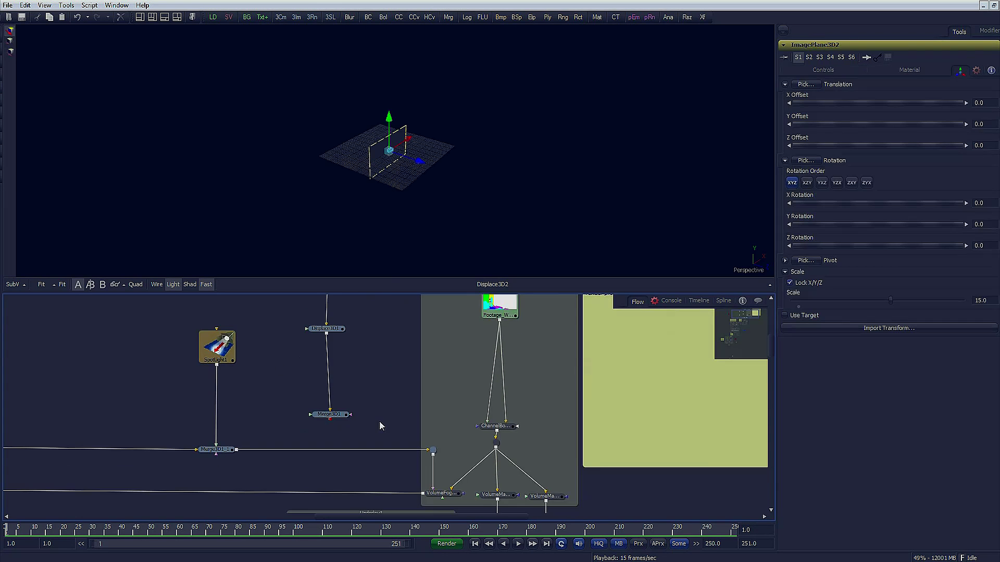
{"action": "scroll", "coordinate": [399, 403], "scroll_direction": "down", "scroll_amount": 1}
{"action": "scroll", "coordinate": [304, 404], "scroll_direction": "down", "scroll_amount": 3}
{"action": "scroll", "coordinate": [305, 407], "scroll_direction": "up", "scroll_amount": 5}
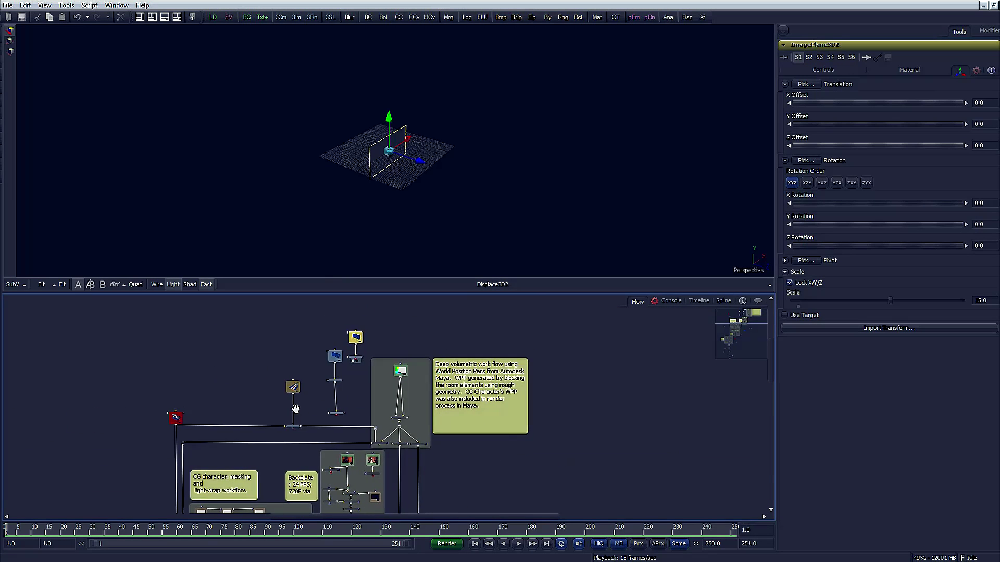
{"action": "left_click_drag", "start_coordinate": [323, 408], "coordinate": [248, 443]}
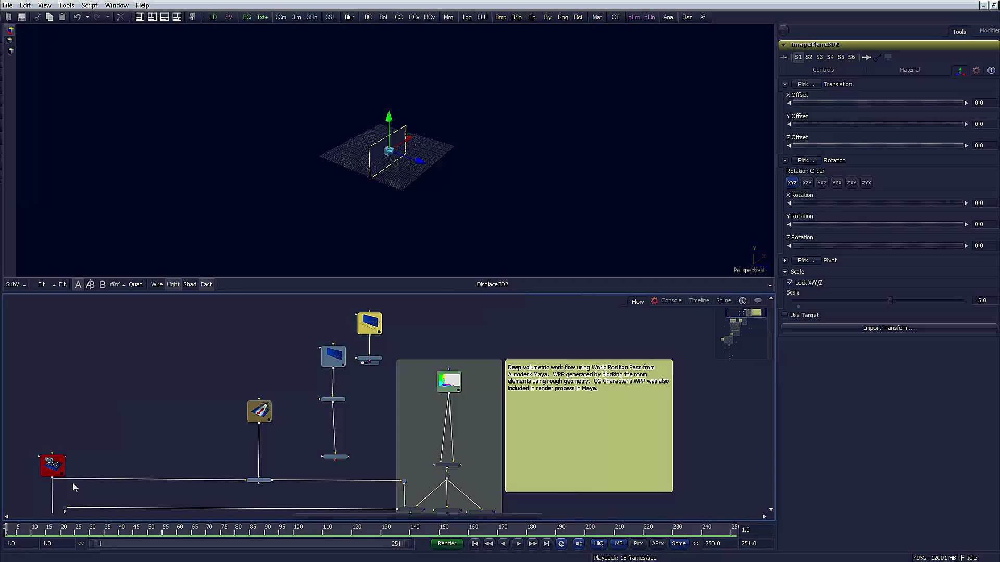
{"action": "left_click_drag", "start_coordinate": [55, 474], "coordinate": [371, 380]}
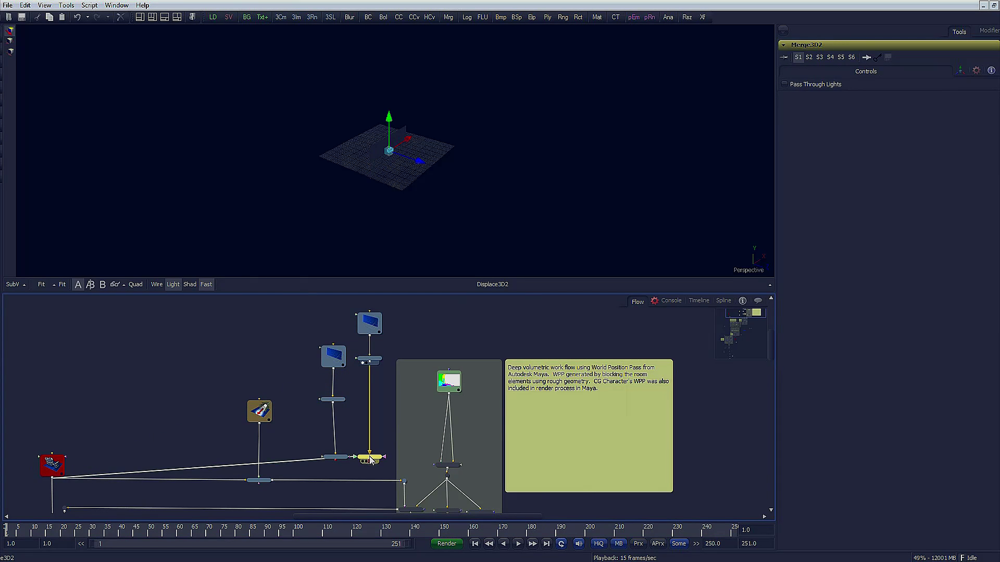
{"action": "left_click_drag", "start_coordinate": [370, 457], "coordinate": [48, 359]}
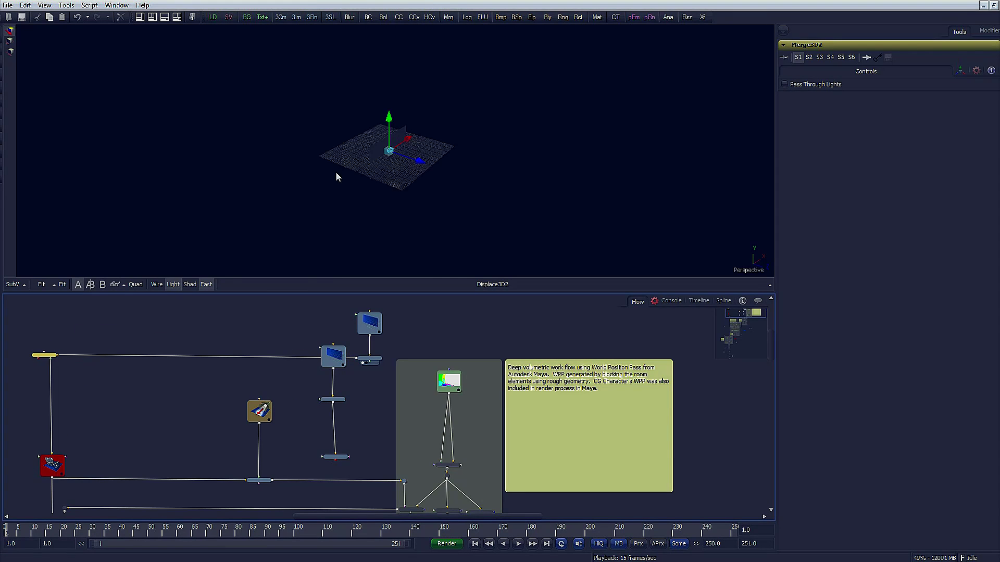
{"action": "key", "text": "1"}
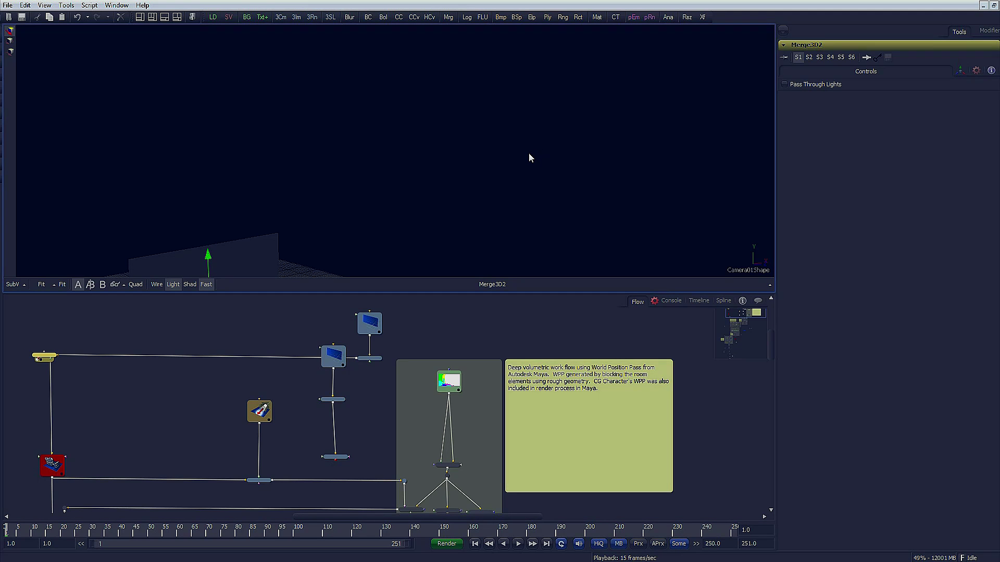
- Switch the viewer to Perspective and orbit to see the camera and image plane together
{"action": "right_click", "coordinate": [741, 273]}
{"action": "left_click", "coordinate": [783, 293]}
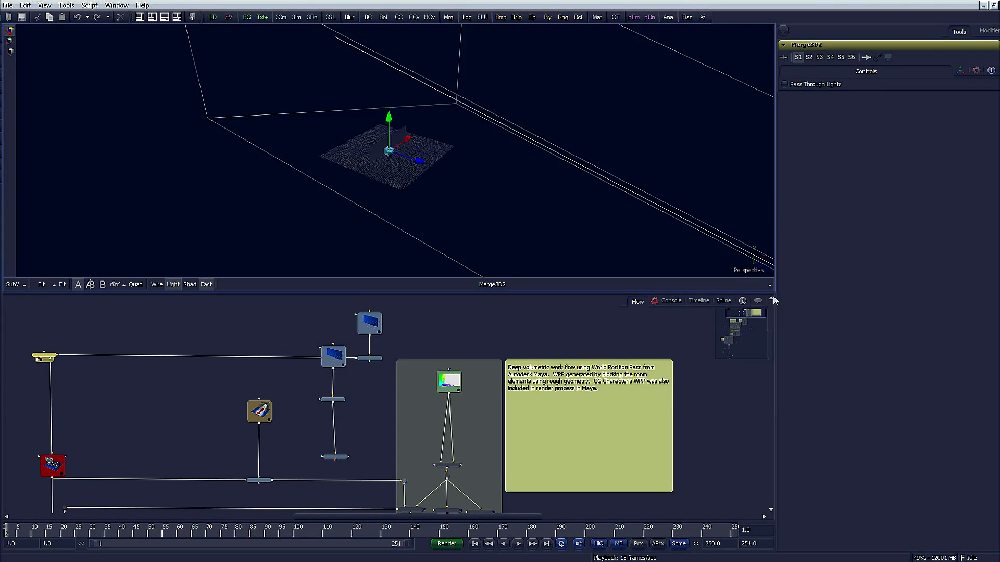
{"action": "left_click_drag", "start_coordinate": [601, 164], "coordinate": [504, 186]}
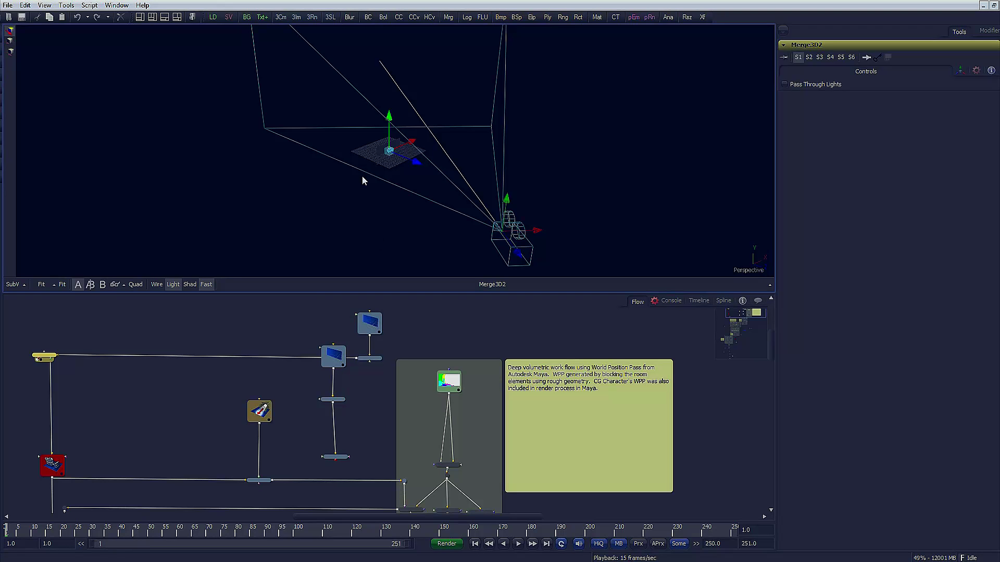
{"action": "left_click", "coordinate": [397, 147]}
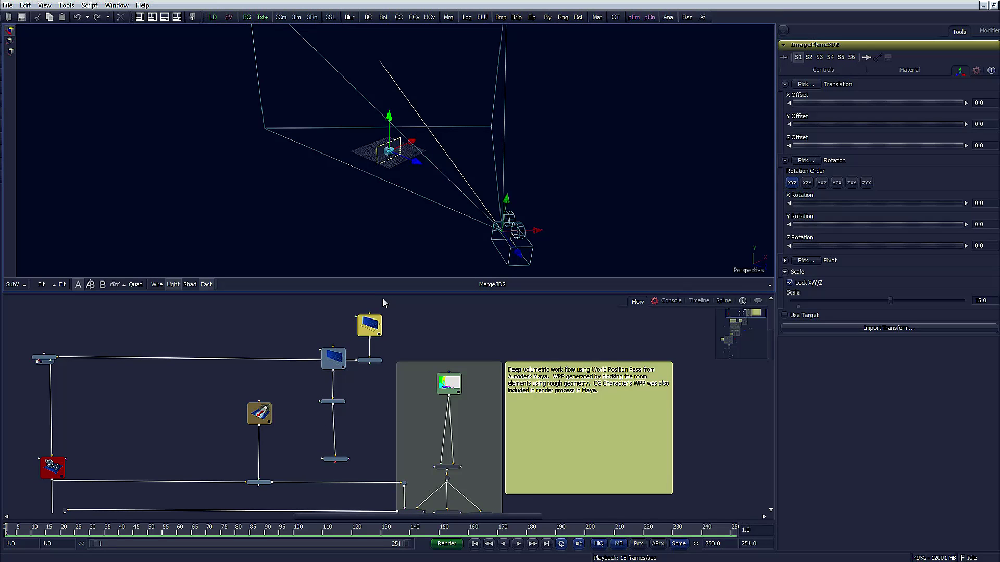
- Connect Footage_WPP's output into Displace3D2 and check the loader's file settings
{"action": "left_click", "coordinate": [371, 361]}
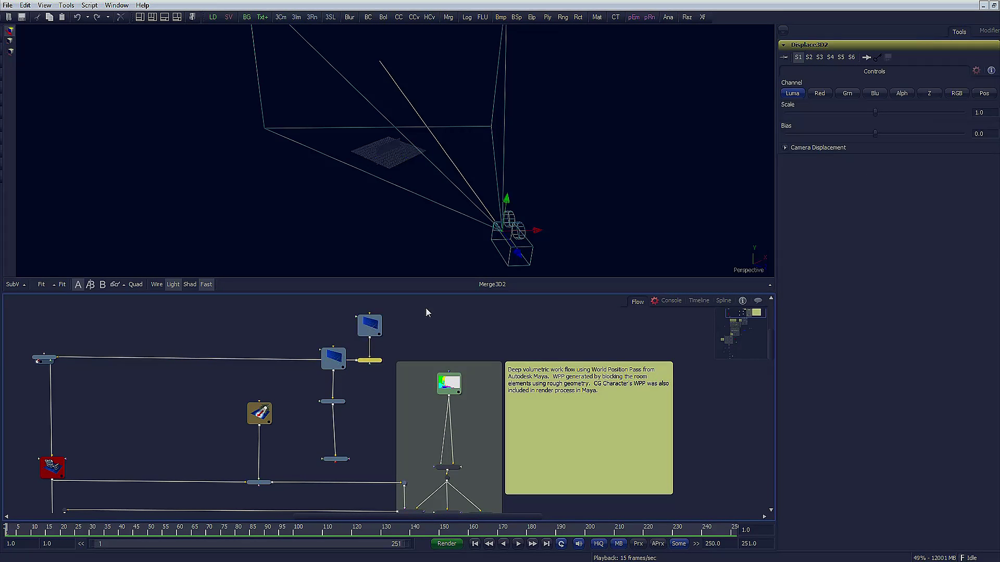
{"action": "scroll", "coordinate": [370, 375], "scroll_direction": "up", "scroll_amount": 3}
{"action": "left_click_drag", "start_coordinate": [505, 412], "coordinate": [440, 400]}
{"action": "left_click_drag", "start_coordinate": [397, 366], "coordinate": [373, 353]}
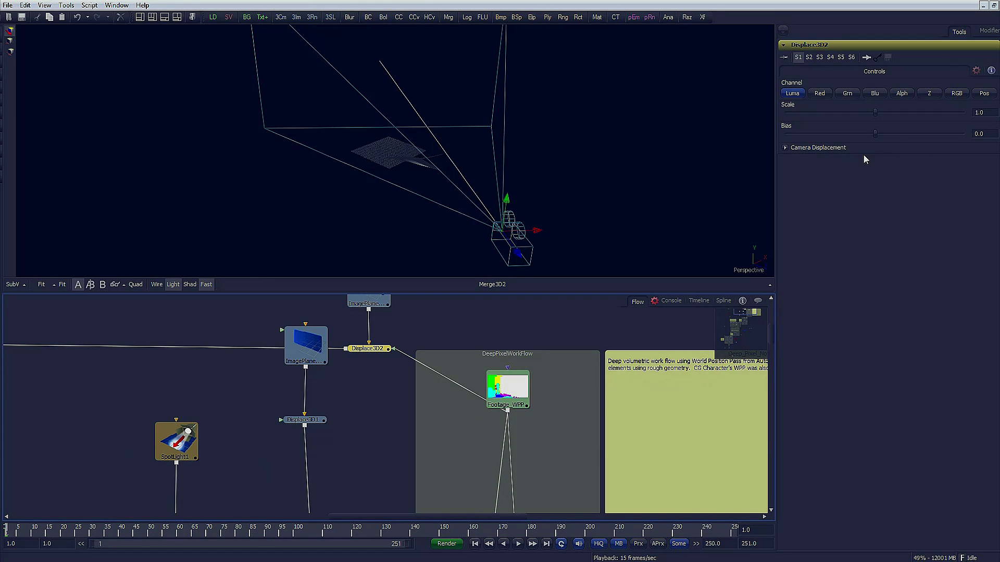
{"action": "left_click", "coordinate": [517, 399]}
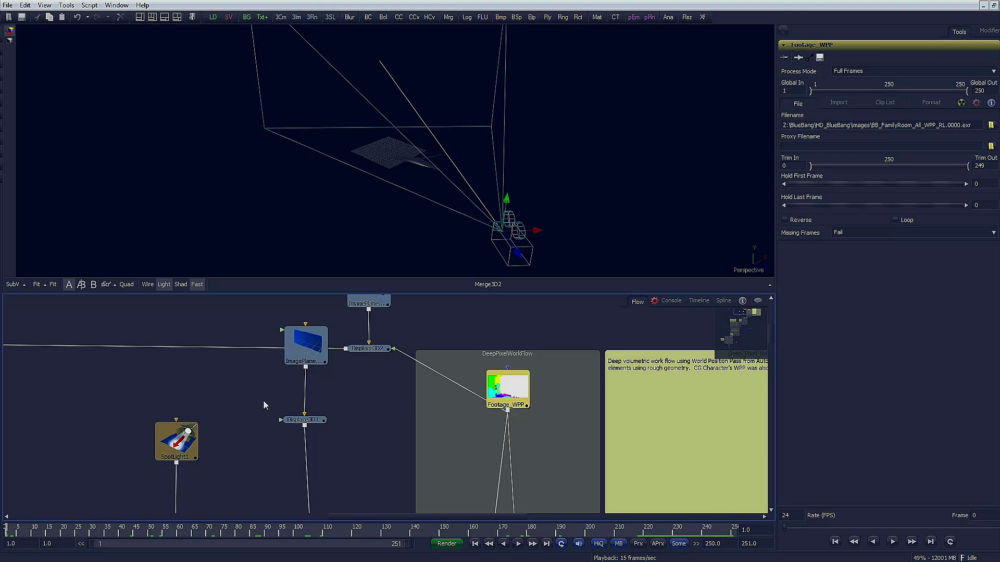
- Set Displace3D2's Channel to RGB and Mode to Absolute, then orbit to check the room-shaped mesh
{"action": "left_click", "coordinate": [363, 348]}
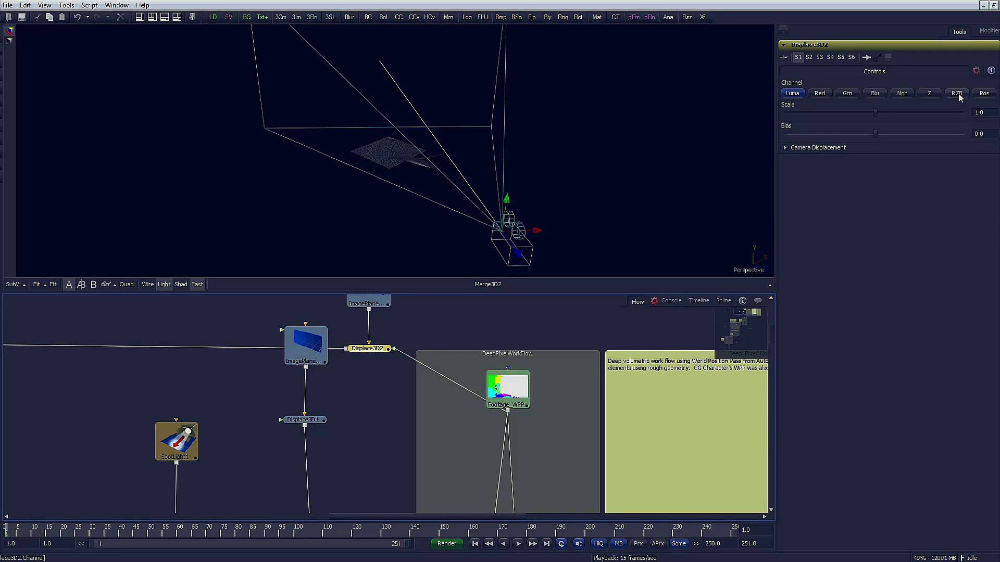
{"action": "left_click", "coordinate": [957, 93]}
{"action": "left_click", "coordinate": [953, 116]}
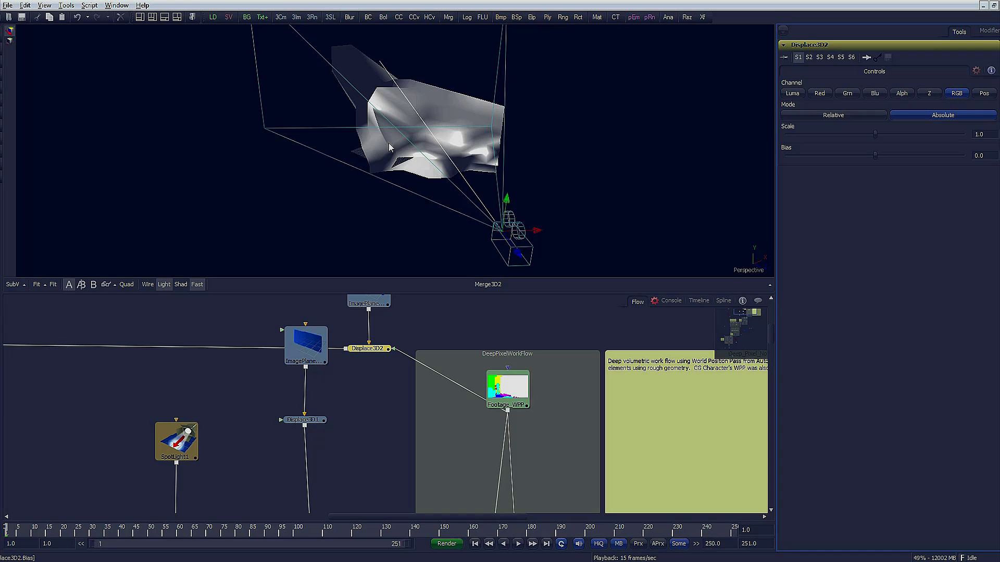
{"action": "mouse_move", "coordinate": [390, 148]}
{"action": "left_mouse_down"}
{"action": "mouse_move", "coordinate": [565, 152]}
{"action": "mouse_move", "coordinate": [495, 107]}
{"action": "mouse_move", "coordinate": [668, 162]}
{"action": "mouse_move", "coordinate": [694, 215]}
{"action": "mouse_move", "coordinate": [613, 175]}
{"action": "mouse_move", "coordinate": [571, 134]}
{"action": "mouse_move", "coordinate": [590, 127]}
{"action": "mouse_move", "coordinate": [606, 145]}
{"action": "mouse_move", "coordinate": [514, 130]}
{"action": "mouse_move", "coordinate": [559, 128]}
{"action": "mouse_move", "coordinate": [565, 157]}
{"action": "mouse_move", "coordinate": [464, 142]}
{"action": "mouse_move", "coordinate": [509, 167]}
{"action": "mouse_move", "coordinate": [380, 158]}
{"action": "left_mouse_up"}
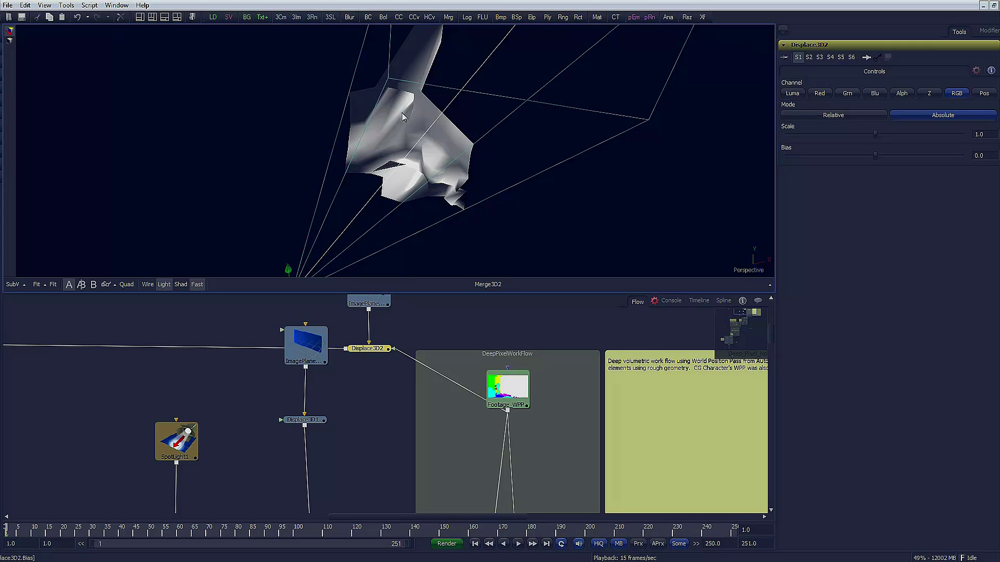
{"action": "left_click_drag", "start_coordinate": [442, 134], "coordinate": [500, 250]}
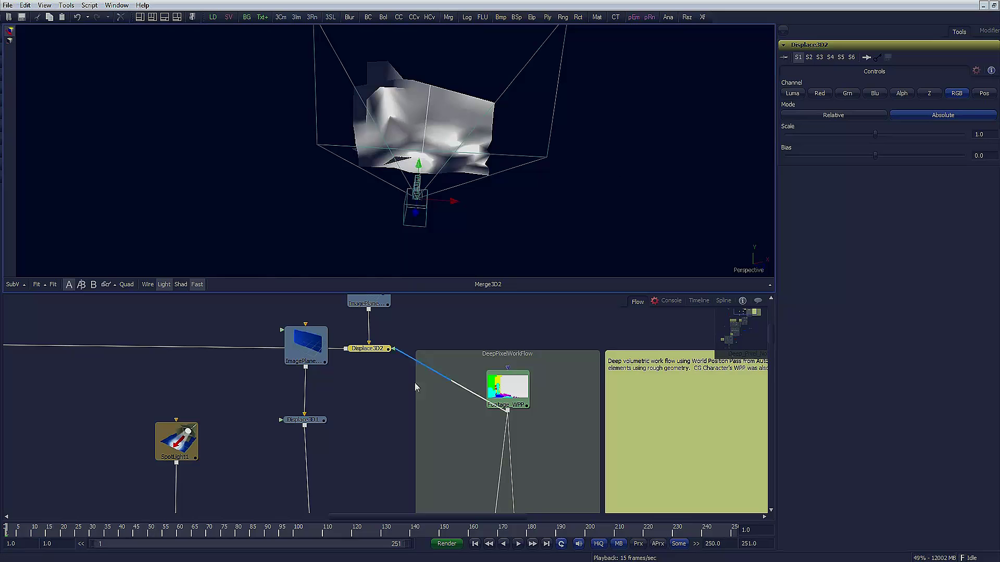
- Raise ImagePlane3D2's Subdivision Level from 40 to 250 and orbit to inspect the detailed room mesh
{"action": "scroll", "coordinate": [442, 346], "scroll_direction": "up", "scroll_amount": 3}
{"action": "left_click", "coordinate": [373, 334]}
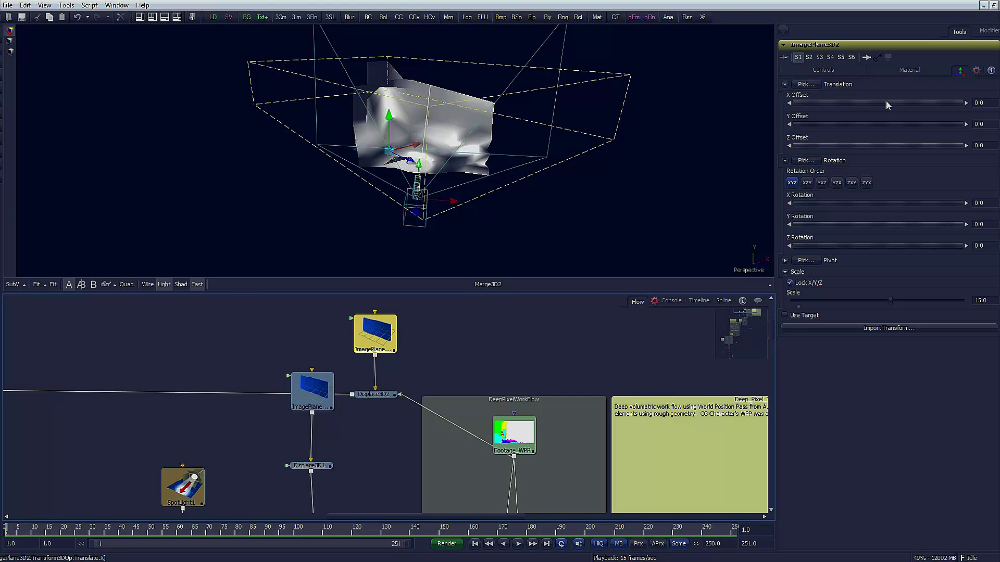
{"action": "left_click", "coordinate": [823, 71]}
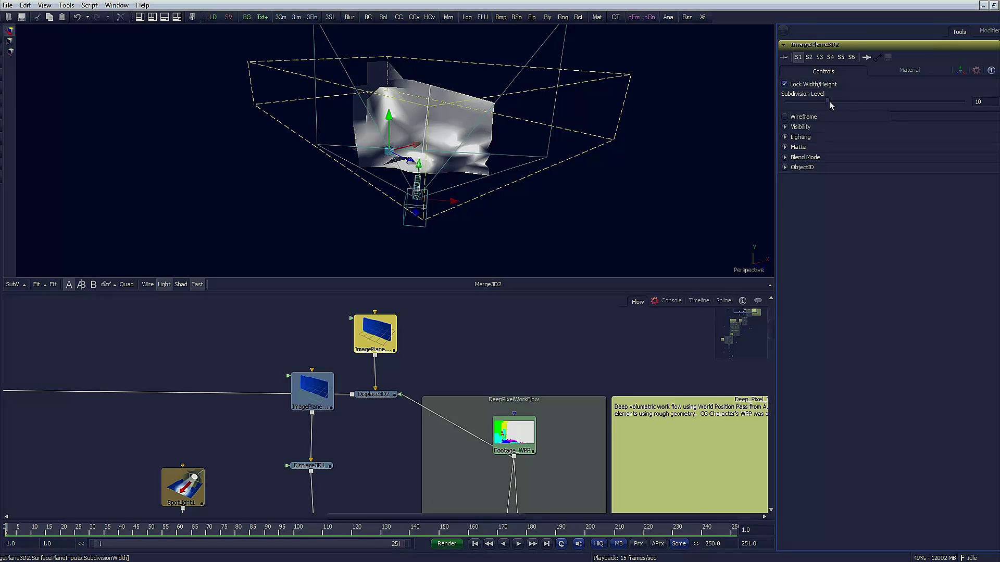
{"action": "left_click_drag", "start_coordinate": [828, 102], "coordinate": [927, 106]}
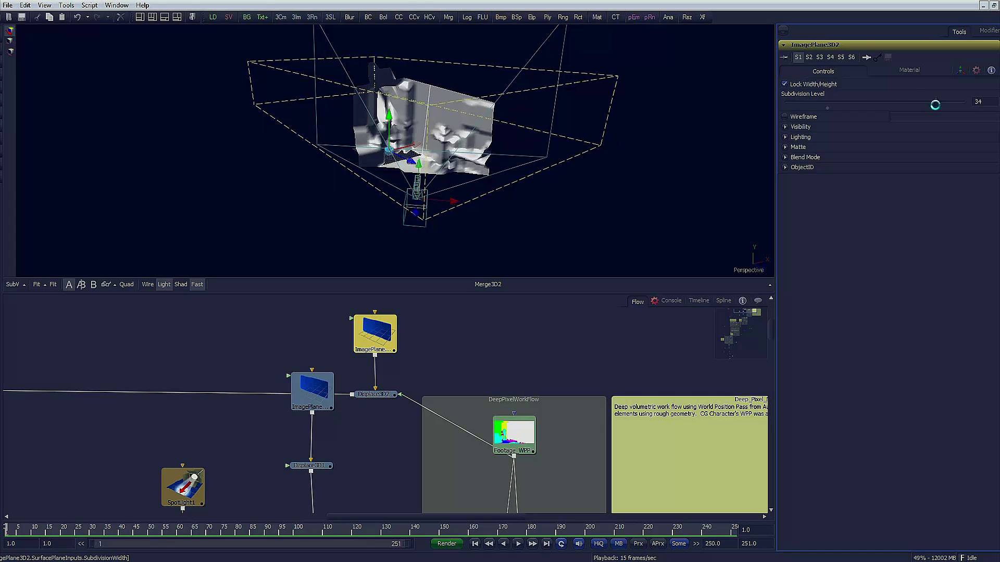
{"action": "left_click_drag", "start_coordinate": [935, 105], "coordinate": [972, 109]}
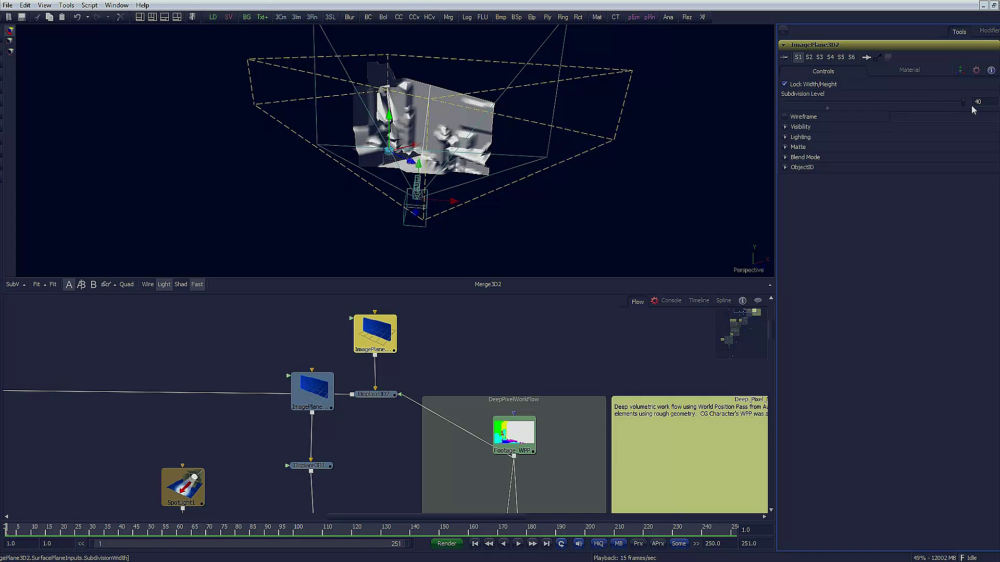
{"action": "left_click_drag", "start_coordinate": [373, 190], "coordinate": [406, 214]}
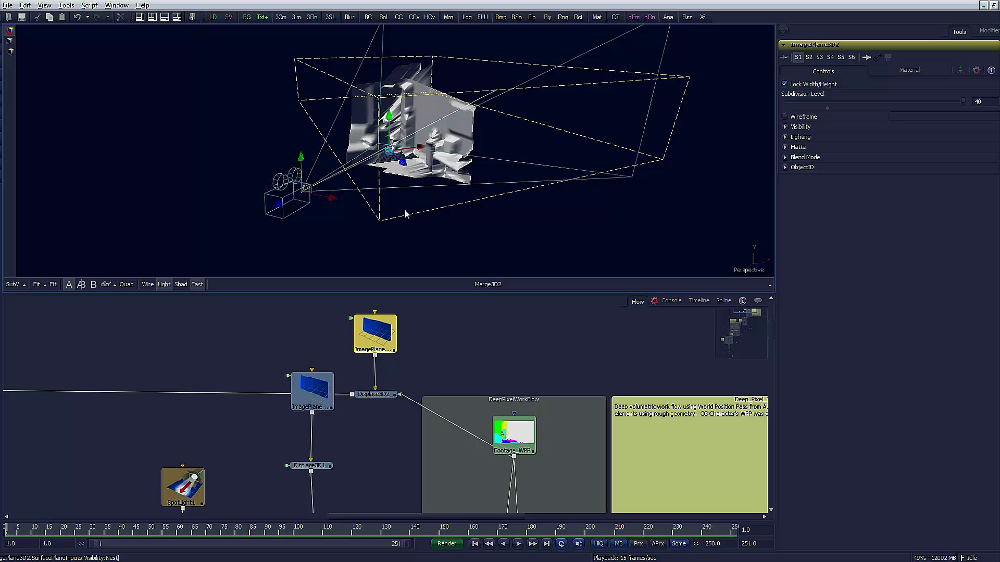
{"action": "scroll", "coordinate": [415, 230], "scroll_direction": "up", "scroll_amount": 5}
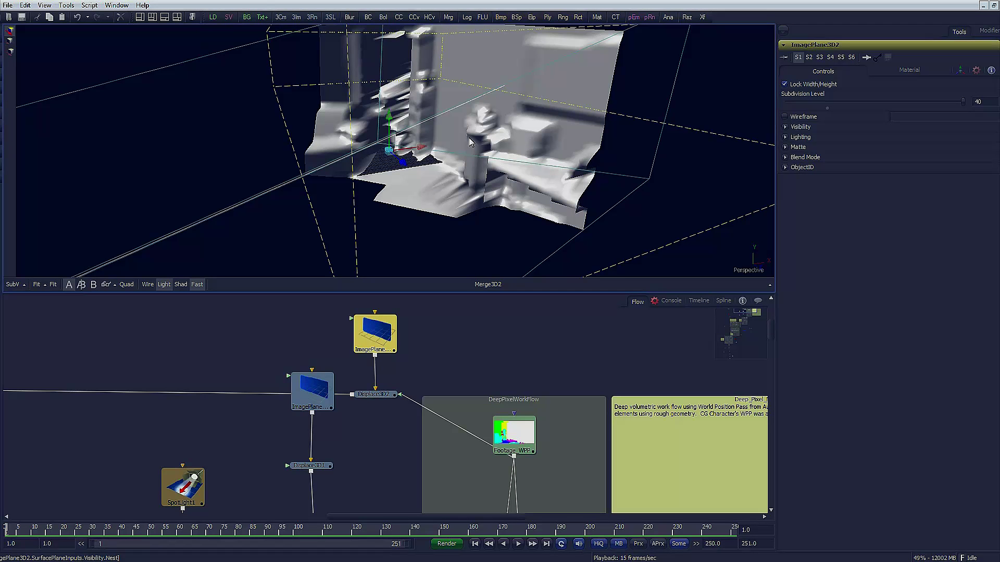
{"action": "double_click", "coordinate": [982, 100]}
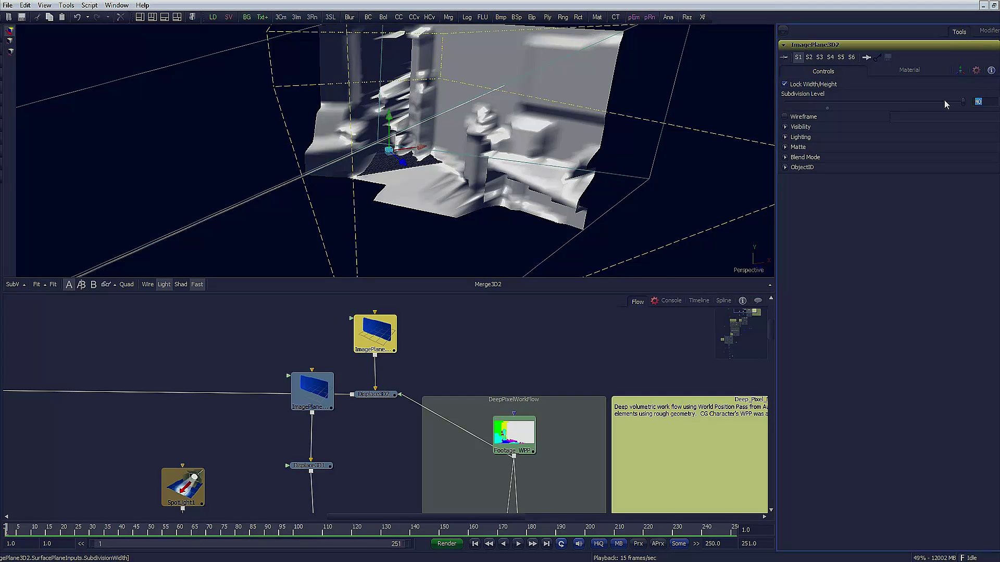
{"action": "type", "text": "250"}
{"action": "key", "text": "Return"}
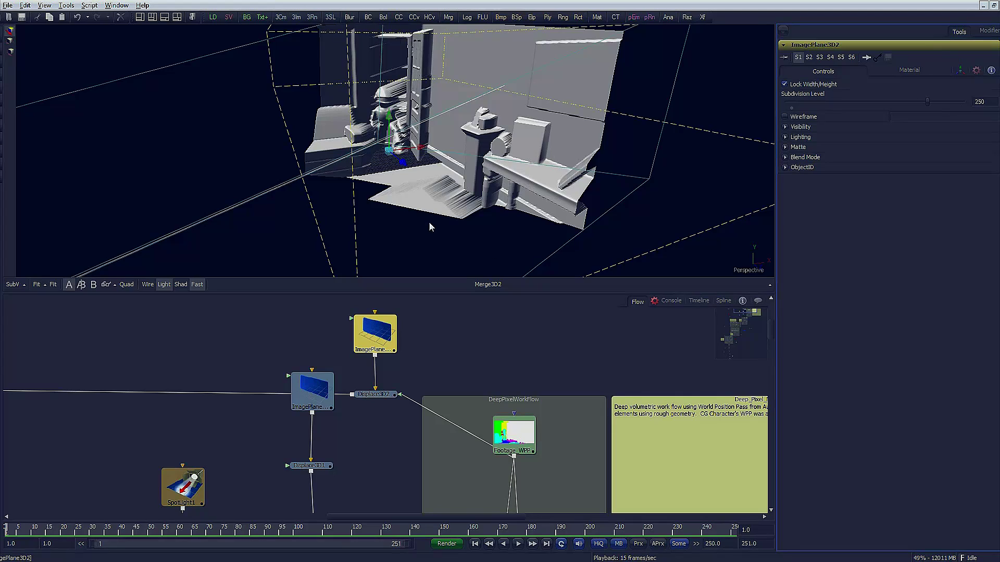
{"action": "left_click_drag", "start_coordinate": [430, 225], "coordinate": [465, 216]}
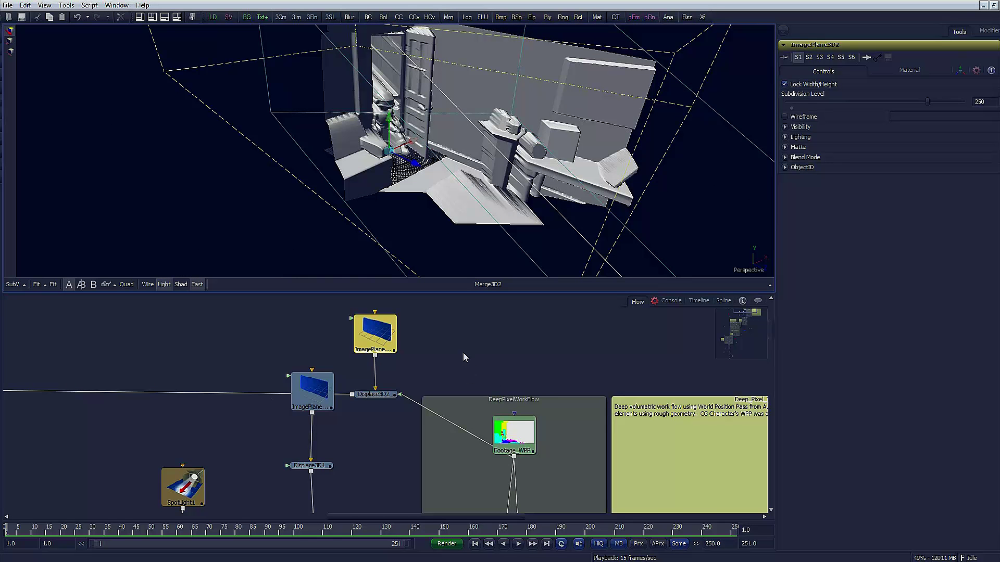
- Pan the Flow graph to check the camera, spotlight, image plane and displace node connections
{"action": "left_click_drag", "start_coordinate": [375, 454], "coordinate": [532, 369]}
{"action": "left_click_drag", "start_coordinate": [130, 430], "coordinate": [373, 369]}
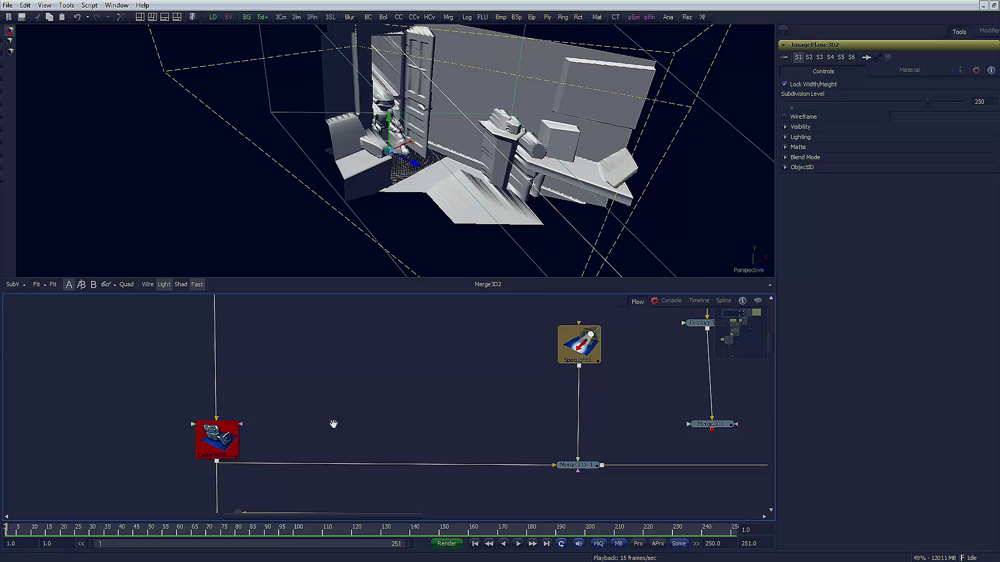
{"action": "left_click_drag", "start_coordinate": [330, 424], "coordinate": [419, 439]}
{"action": "left_click_drag", "start_coordinate": [503, 483], "coordinate": [96, 311]}
{"action": "mouse_move", "coordinate": [508, 449]}
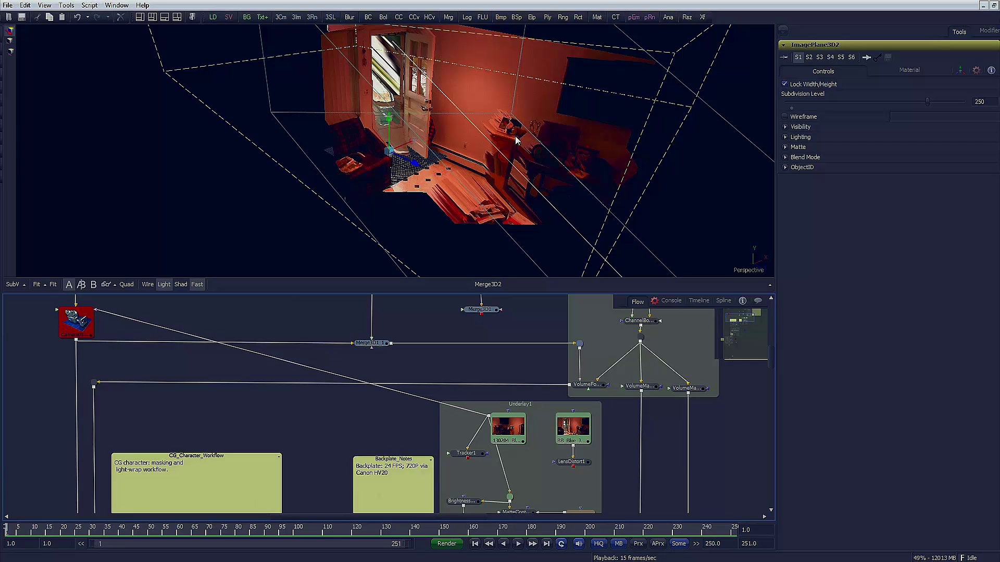
- Orbit to a level view of the room, then look through Camera01Shape
{"action": "mouse_move", "coordinate": [591, 149]}
{"action": "left_mouse_down"}
{"action": "mouse_move", "coordinate": [520, 157]}
{"action": "mouse_move", "coordinate": [486, 132]}
{"action": "mouse_move", "coordinate": [509, 111]}
{"action": "mouse_move", "coordinate": [629, 150]}
{"action": "mouse_move", "coordinate": [629, 195]}
{"action": "mouse_move", "coordinate": [546, 174]}
{"action": "mouse_move", "coordinate": [509, 206]}
{"action": "mouse_move", "coordinate": [525, 222]}
{"action": "mouse_move", "coordinate": [577, 160]}
{"action": "mouse_move", "coordinate": [574, 148]}
{"action": "mouse_move", "coordinate": [586, 147]}
{"action": "left_mouse_up"}
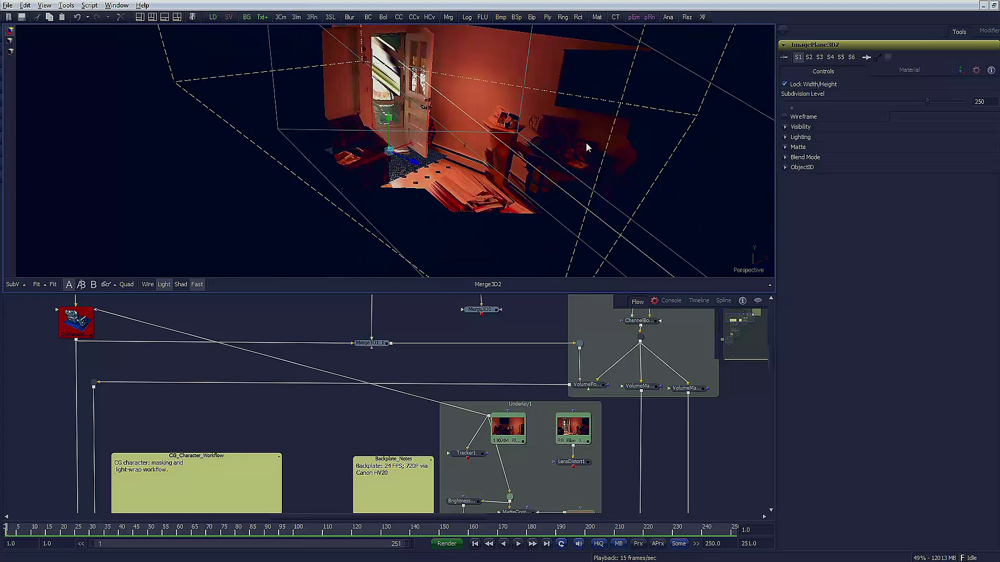
{"action": "right_click", "coordinate": [751, 272]}
{"action": "left_click", "coordinate": [776, 273]}
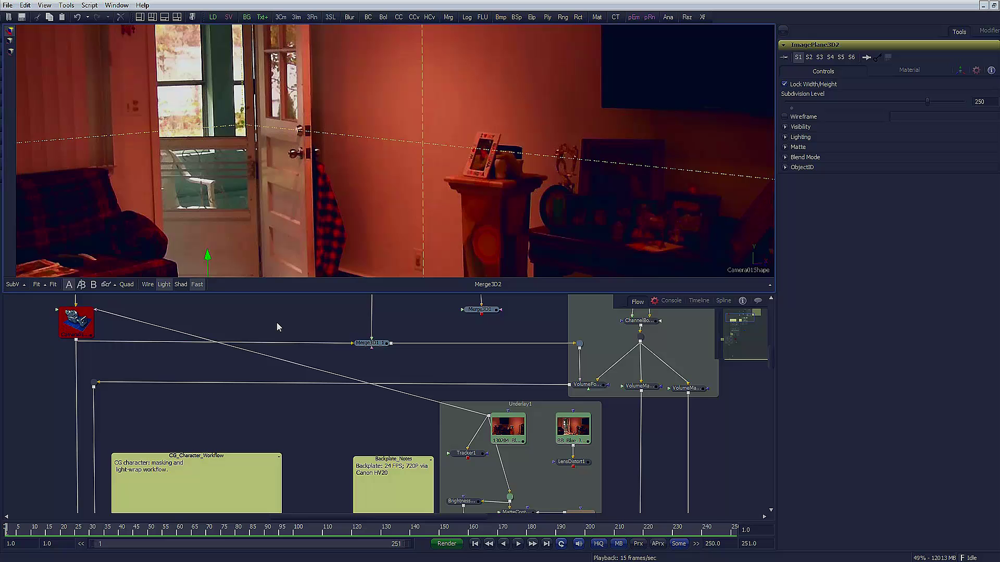
- Deselect everything, search the tool list for 'spot' and add a Spot Light node
{"action": "left_click_drag", "start_coordinate": [317, 314], "coordinate": [329, 412]}
{"action": "left_click_drag", "start_coordinate": [323, 367], "coordinate": [258, 401]}
{"action": "left_click_drag", "start_coordinate": [280, 345], "coordinate": [268, 346]}
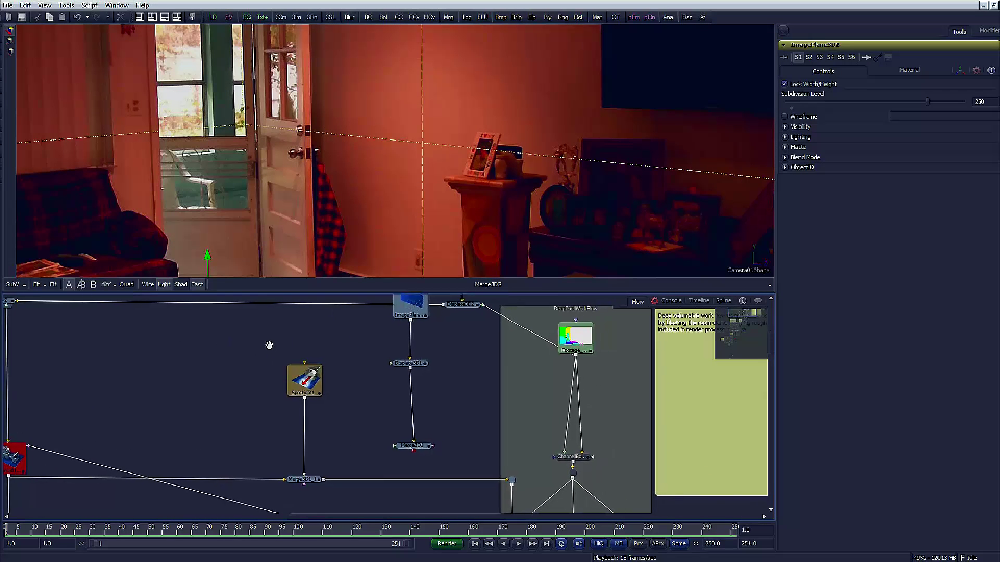
{"action": "left_click", "coordinate": [354, 336]}
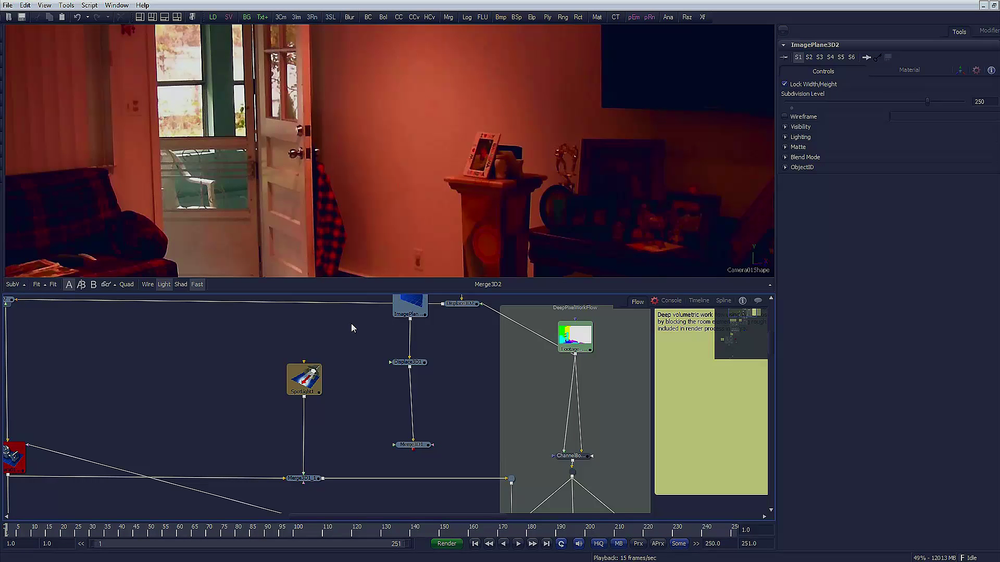
{"action": "key", "text": "ctrl+space"}
{"action": "left_click_drag", "start_coordinate": [128, 195], "coordinate": [195, 195]}
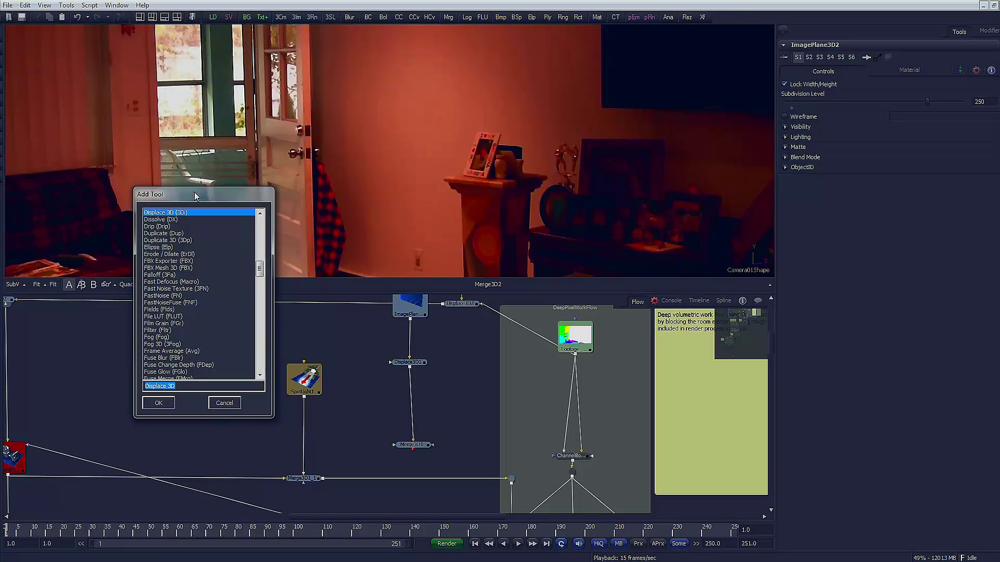
{"action": "type", "text": "spot"}
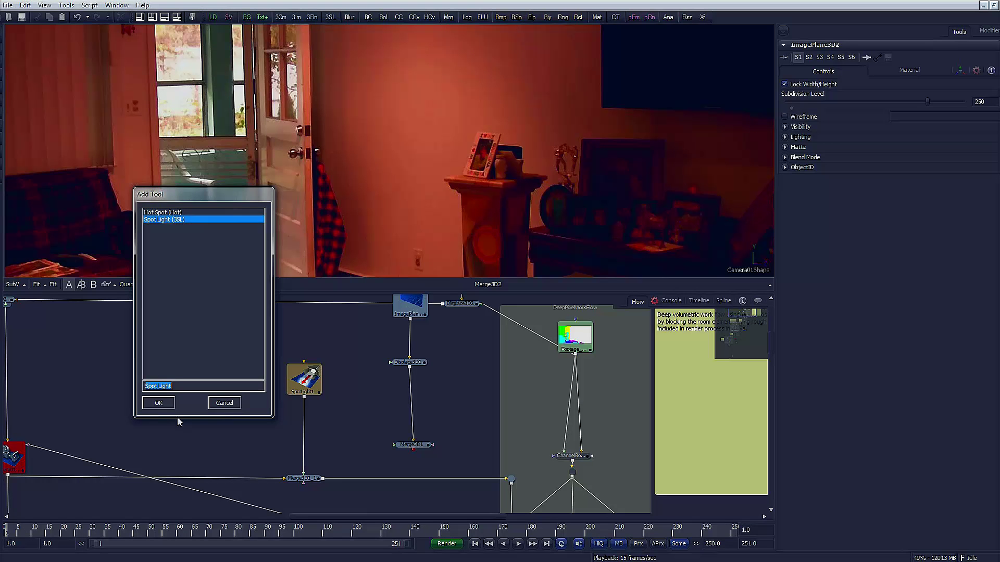
{"action": "left_click", "coordinate": [158, 403]}
- Place SpotLight2 in the upper-left of the flow and connect it into Merge3D2
{"action": "mouse_move", "coordinate": [352, 351]}
{"action": "left_mouse_down"}
{"action": "mouse_move", "coordinate": [335, 342]}
{"action": "mouse_move", "coordinate": [353, 343]}
{"action": "left_mouse_up"}
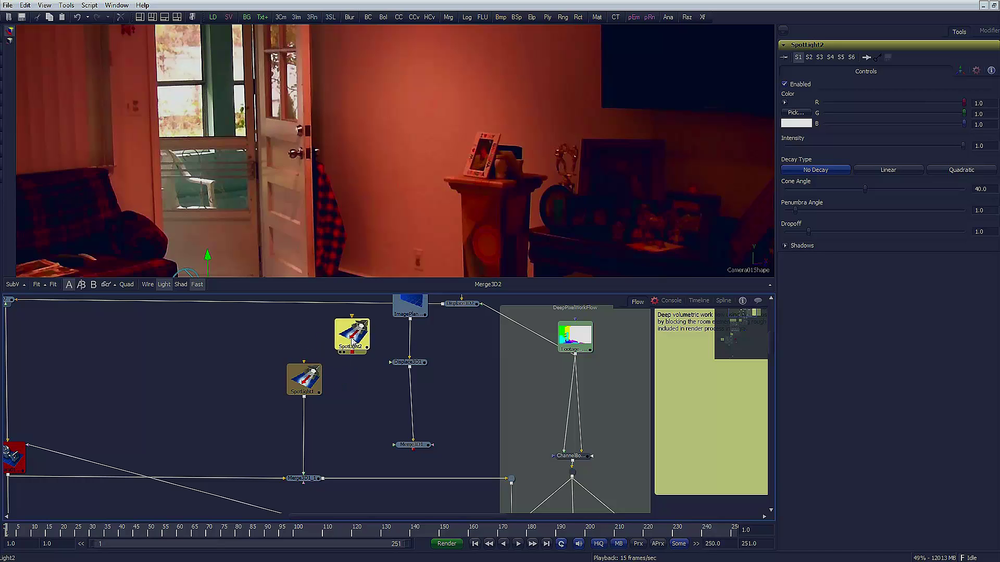
{"action": "scroll", "coordinate": [354, 344], "scroll_direction": "up", "scroll_amount": 5}
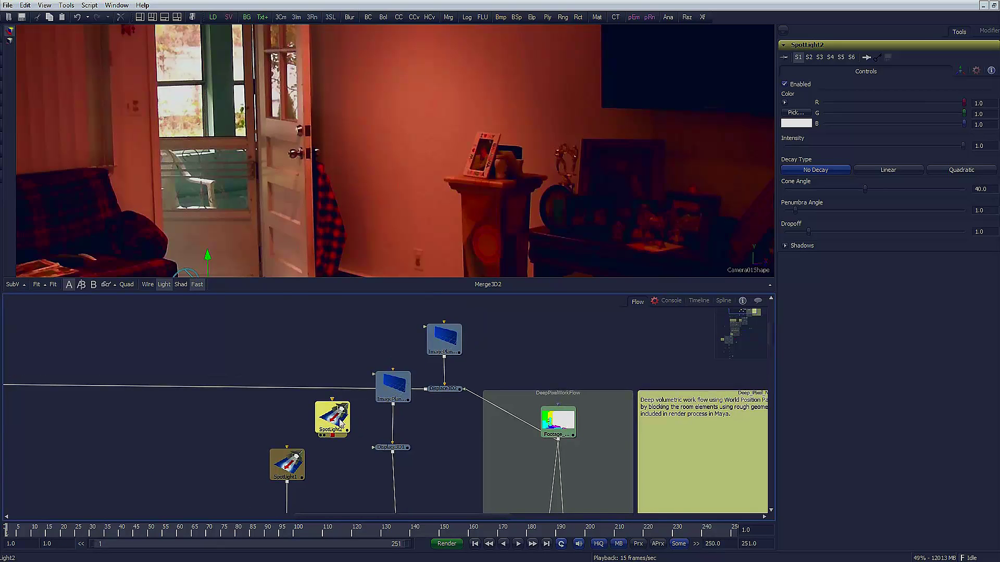
{"action": "left_click_drag", "start_coordinate": [341, 423], "coordinate": [84, 327]}
{"action": "scroll", "coordinate": [163, 334], "scroll_direction": "left", "scroll_amount": 5}
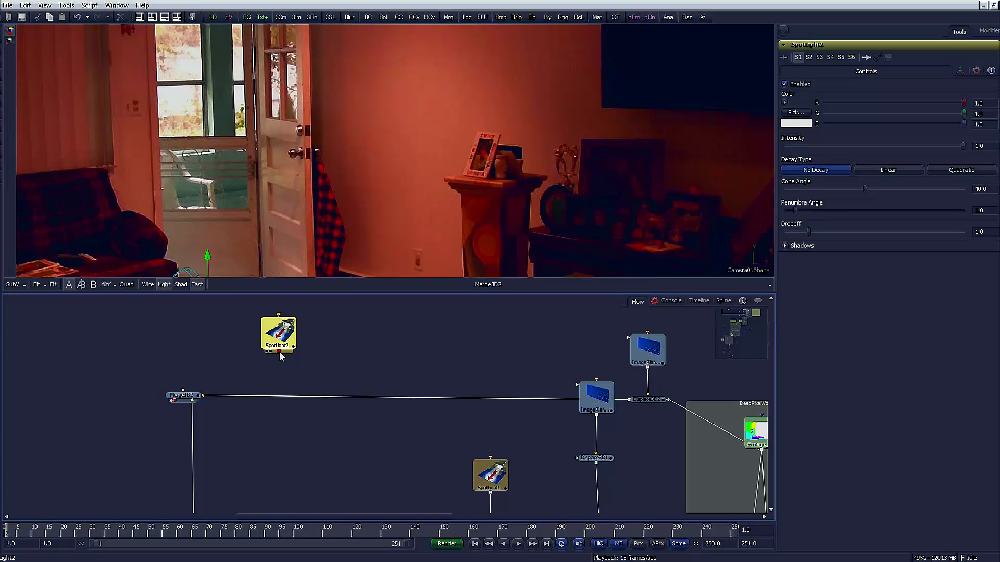
{"action": "left_click_drag", "start_coordinate": [279, 352], "coordinate": [183, 401]}
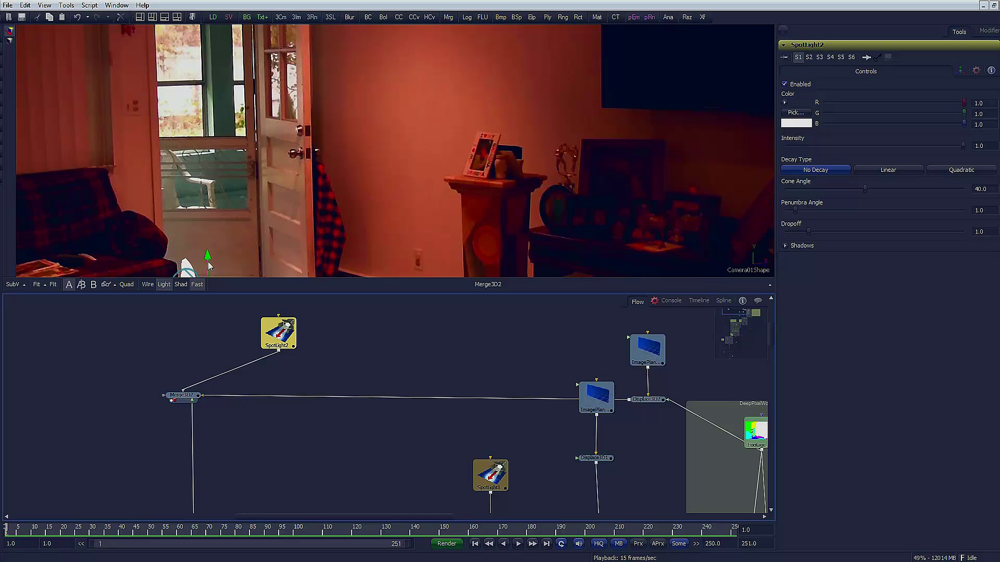
- Raise the spotlight toward the doorway, then rotate it so its pool lands on the right wall
{"action": "left_click_drag", "start_coordinate": [207, 257], "coordinate": [206, 197]}
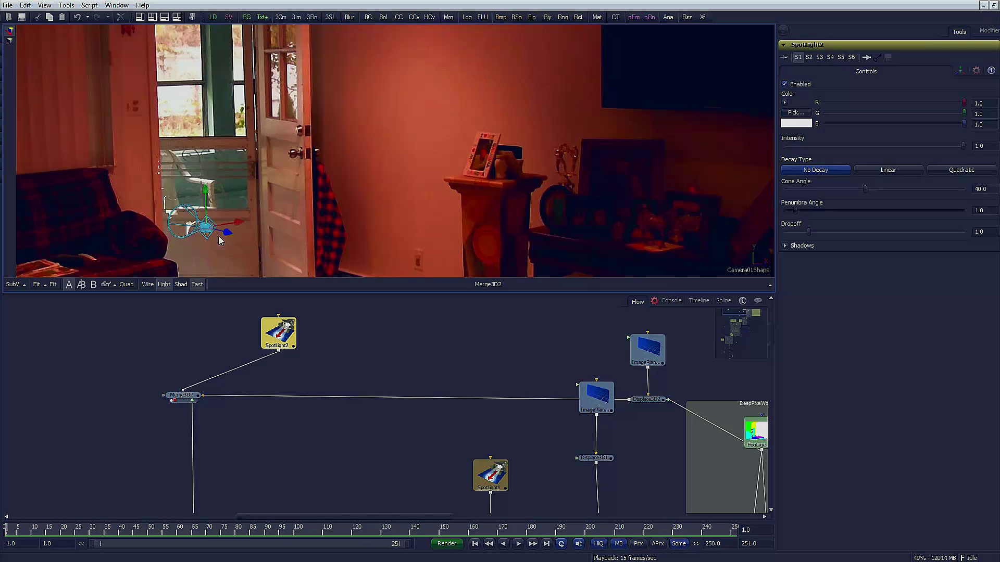
{"action": "left_click_drag", "start_coordinate": [229, 235], "coordinate": [359, 267]}
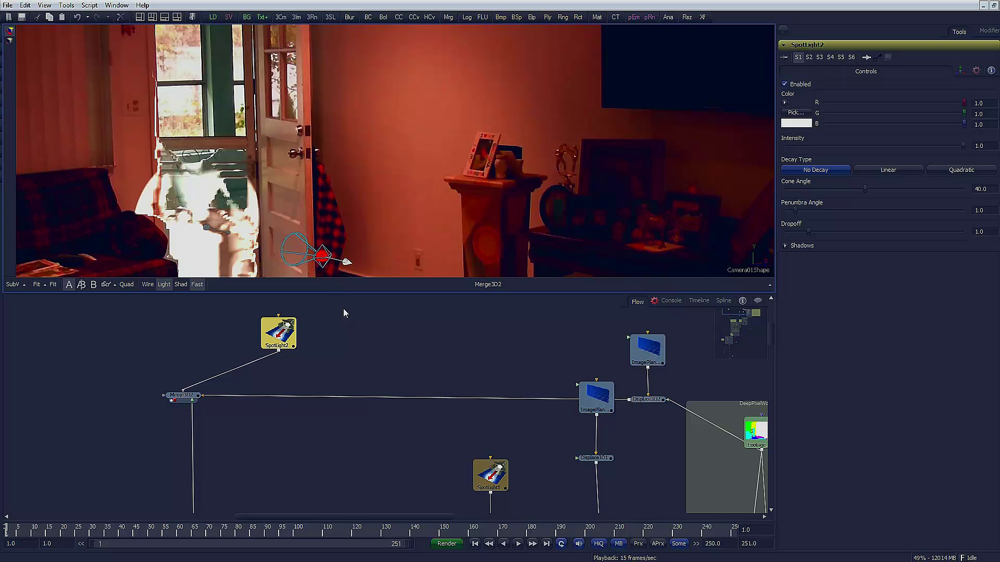
{"action": "left_click_drag", "start_coordinate": [358, 226], "coordinate": [364, 154]}
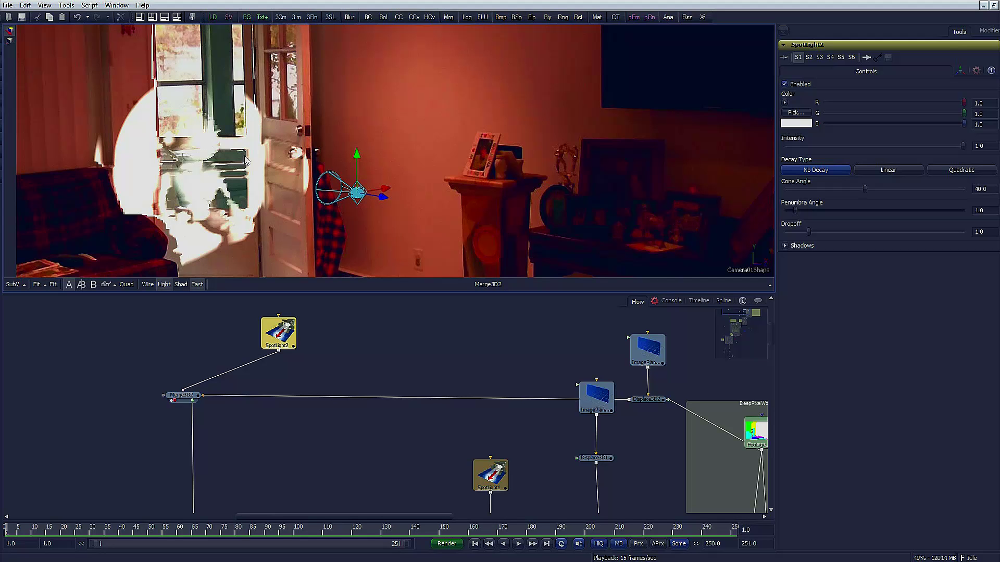
{"action": "key", "text": "w"}
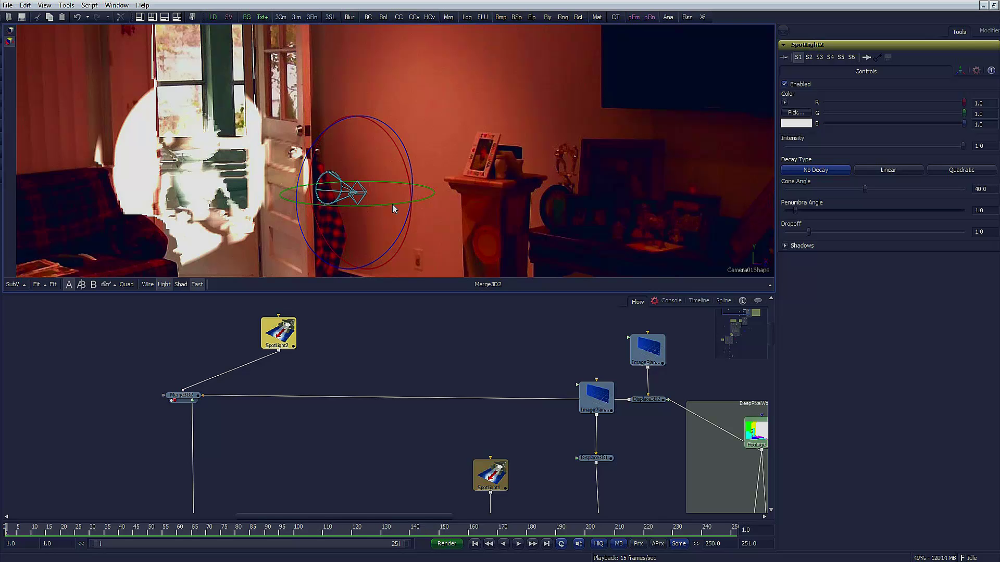
{"action": "left_click_drag", "start_coordinate": [391, 202], "coordinate": [221, 202]}
{"action": "left_click_drag", "start_coordinate": [342, 210], "coordinate": [306, 201]}
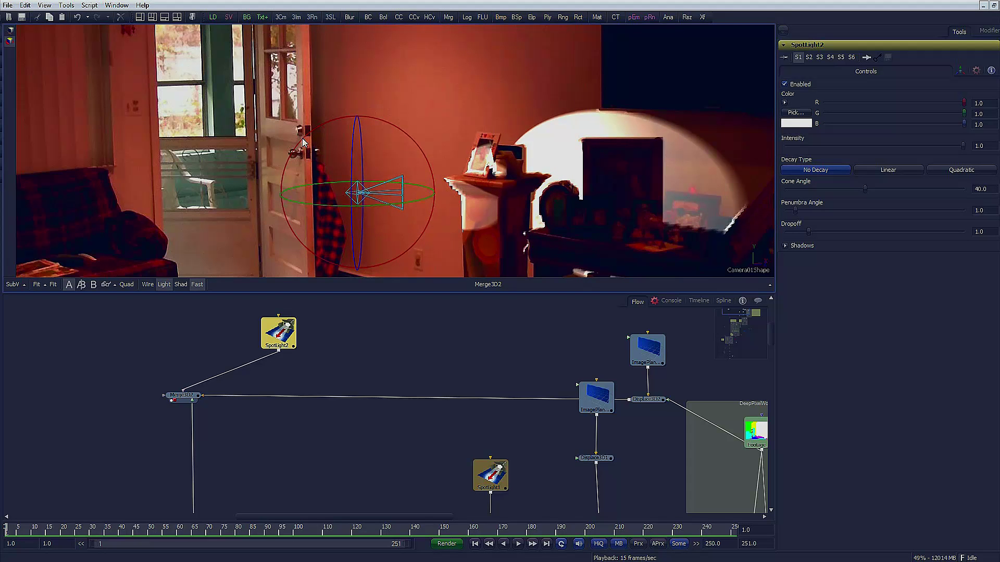
{"action": "left_click_drag", "start_coordinate": [302, 141], "coordinate": [305, 158]}
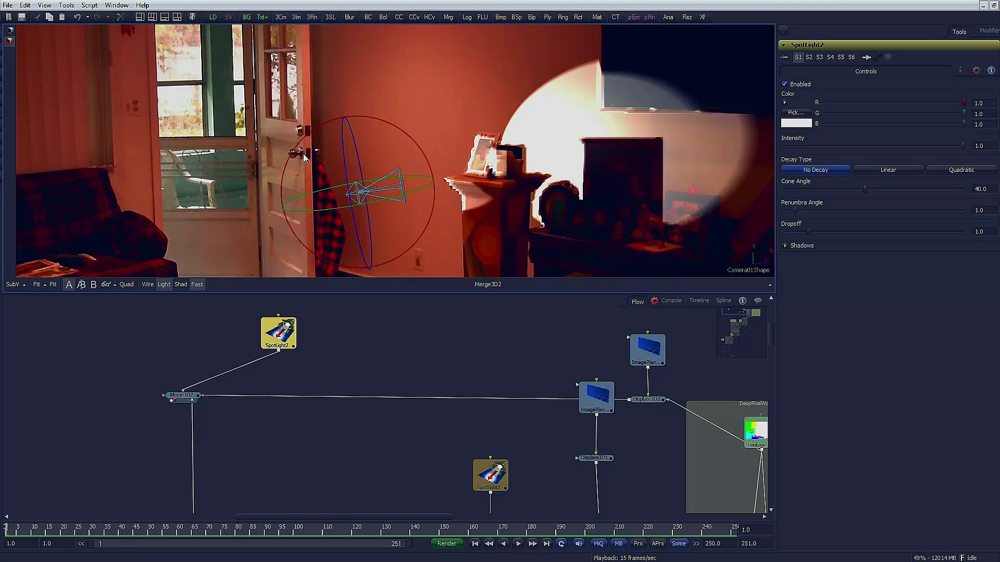
- Raise the upper ImagePlane3D2's Subdivision Level from 250 to 500
{"action": "left_click", "coordinate": [647, 349]}
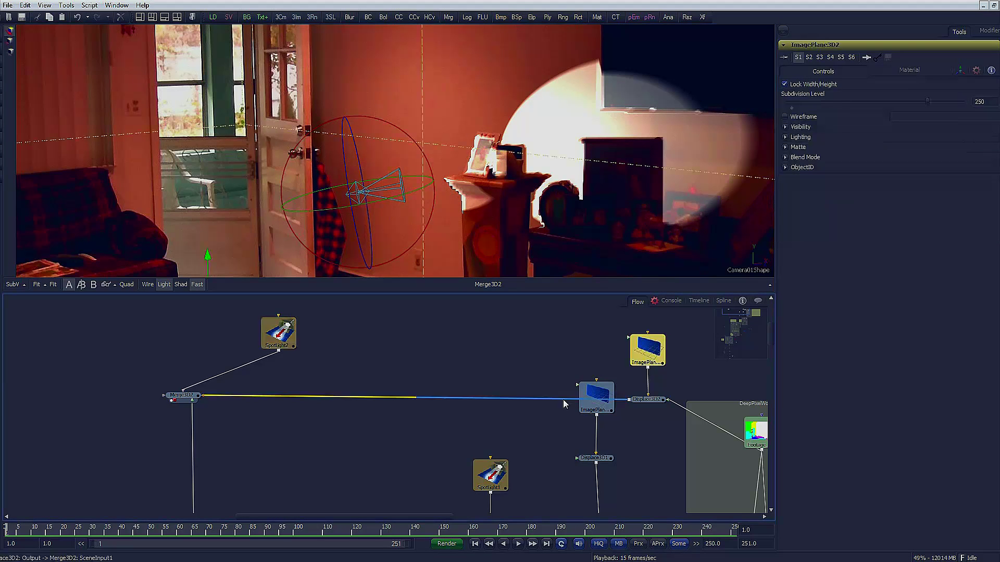
{"action": "left_click", "coordinate": [986, 103]}
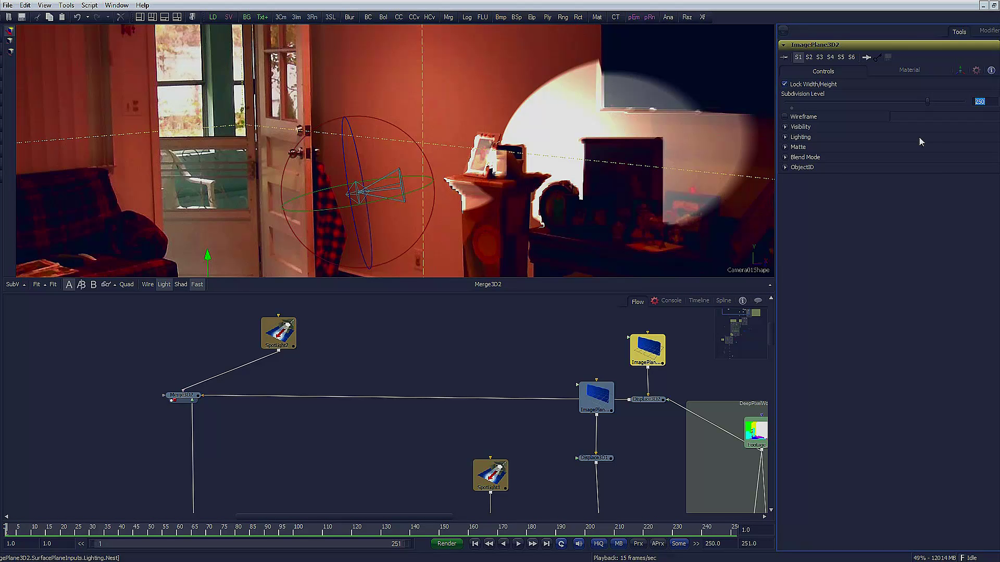
{"action": "type", "text": "50"}
{"action": "key", "text": "Return"}
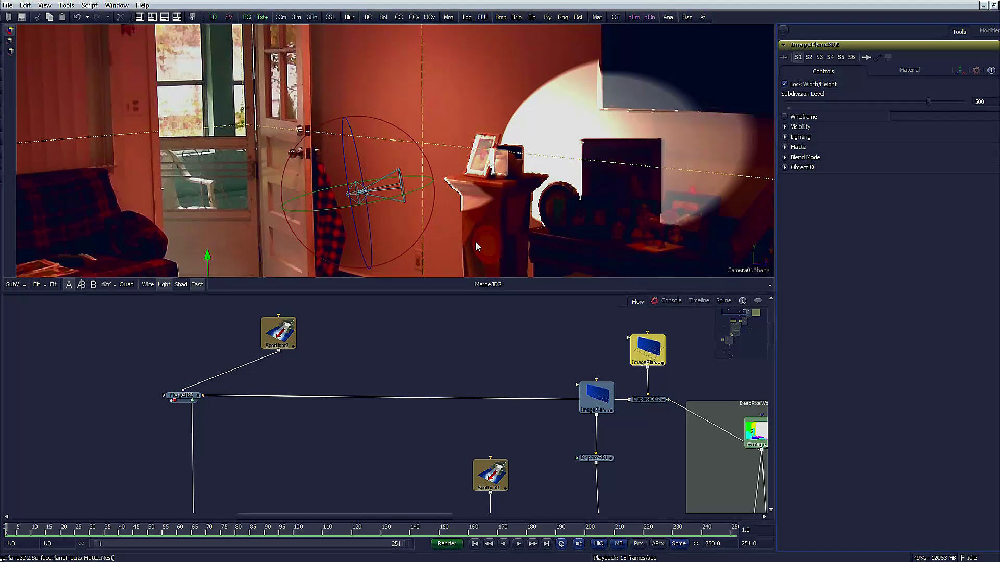
- Aim the spotlight cone down onto the wall beside the door, then view the Footage_WPP image
{"action": "left_click_drag", "start_coordinate": [319, 129], "coordinate": [373, 189]}
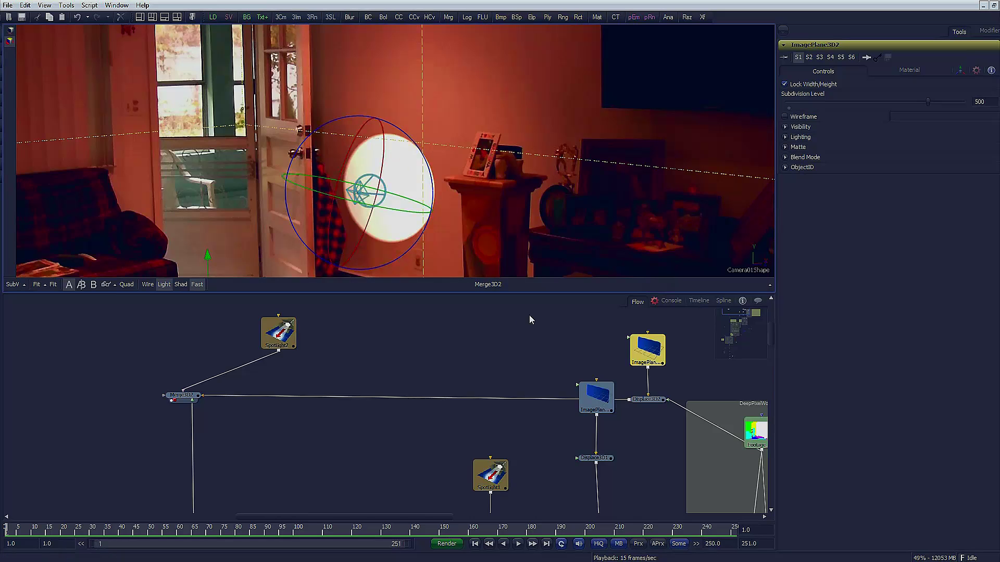
{"action": "left_click_drag", "start_coordinate": [529, 315], "coordinate": [274, 339]}
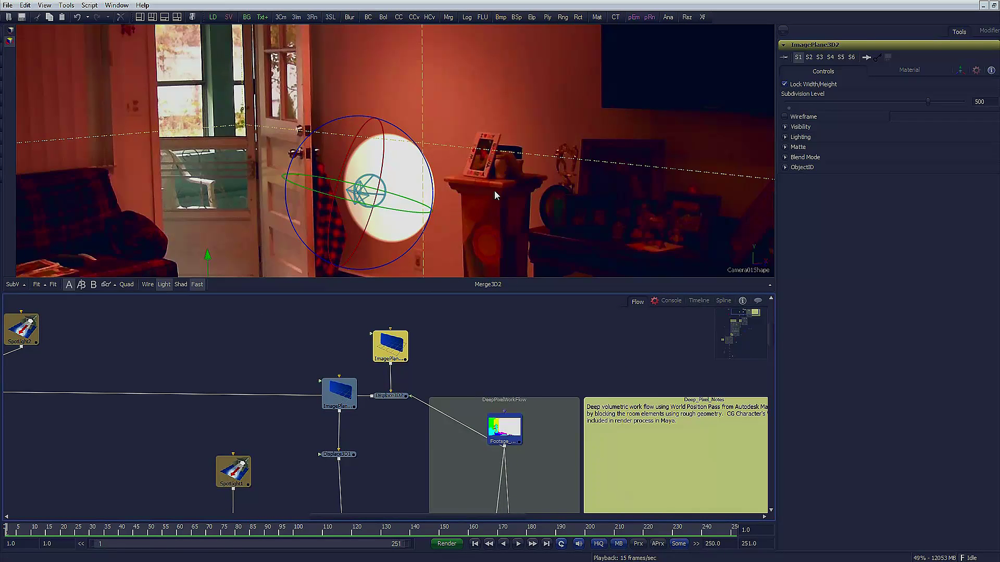
{"action": "key", "text": "1"}
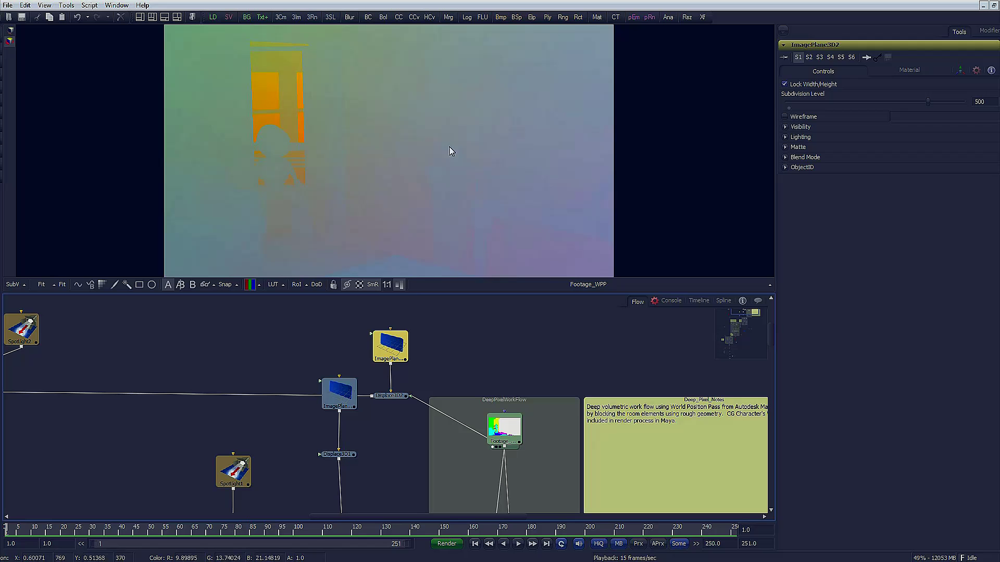
- Show the Merge3D2 scene in the viewer using the free Perspective view
{"action": "left_click_drag", "start_coordinate": [217, 347], "coordinate": [445, 346]}
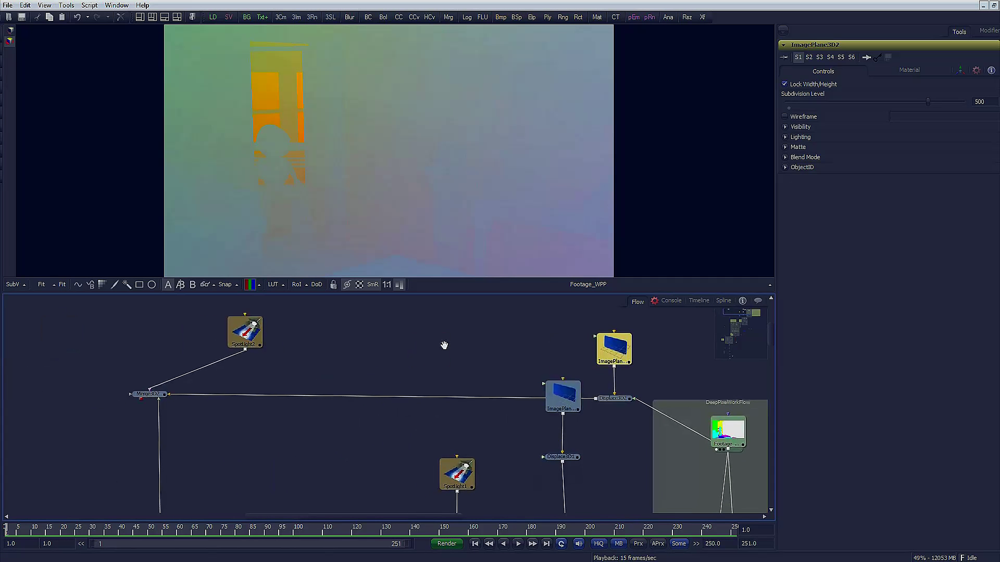
{"action": "key", "text": "1"}
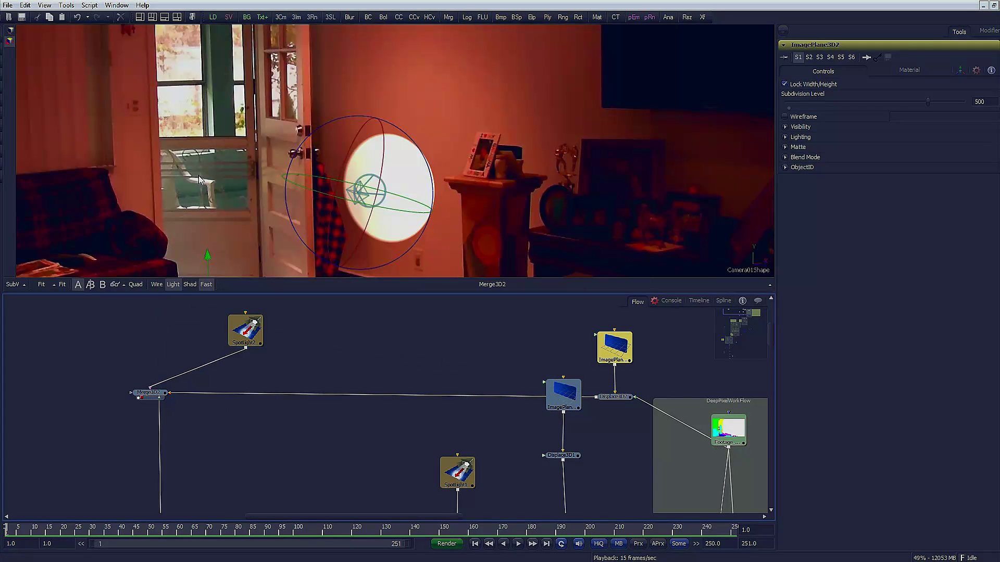
{"action": "right_click", "coordinate": [759, 269]}
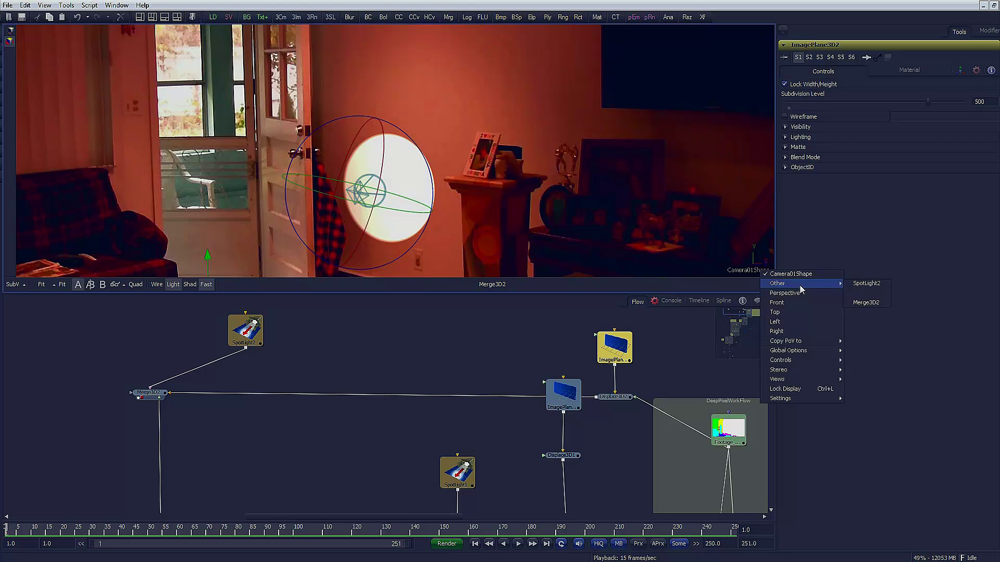
{"action": "left_click", "coordinate": [804, 296]}
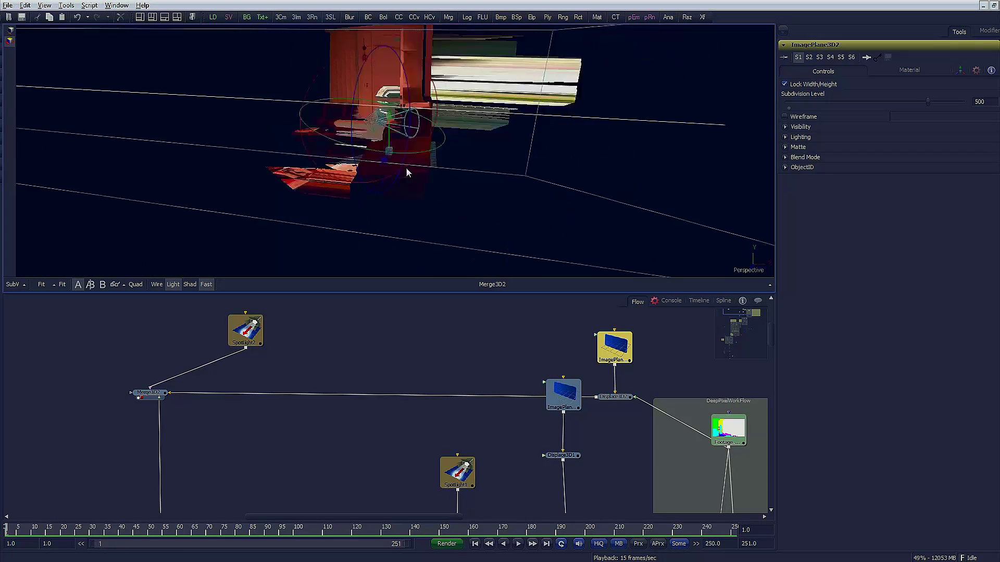
- Orbit to a low side-on view of the room and unlink the image plane from Merge3D2
{"action": "left_click_drag", "start_coordinate": [407, 172], "coordinate": [557, 208]}
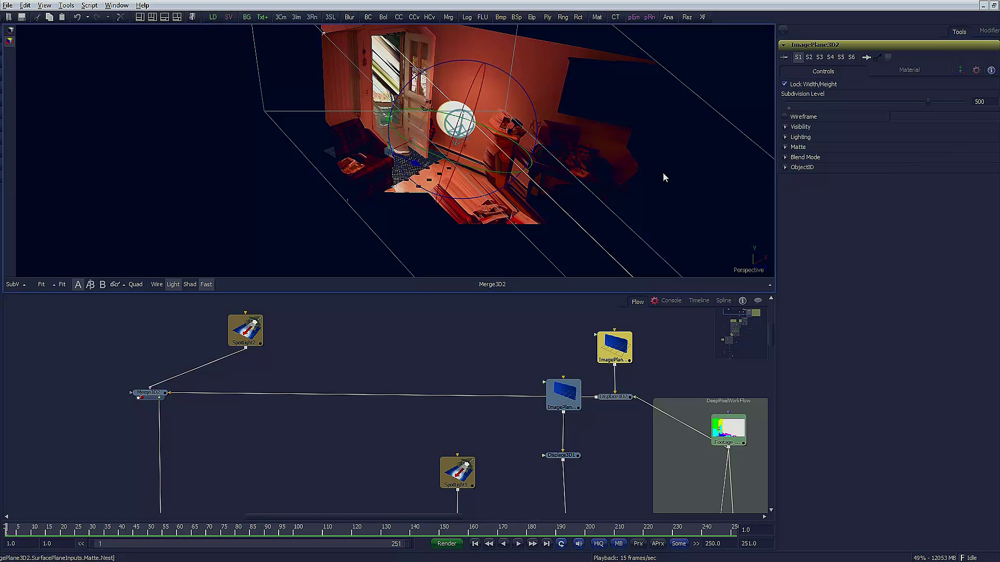
{"action": "left_click_drag", "start_coordinate": [673, 179], "coordinate": [626, 178]}
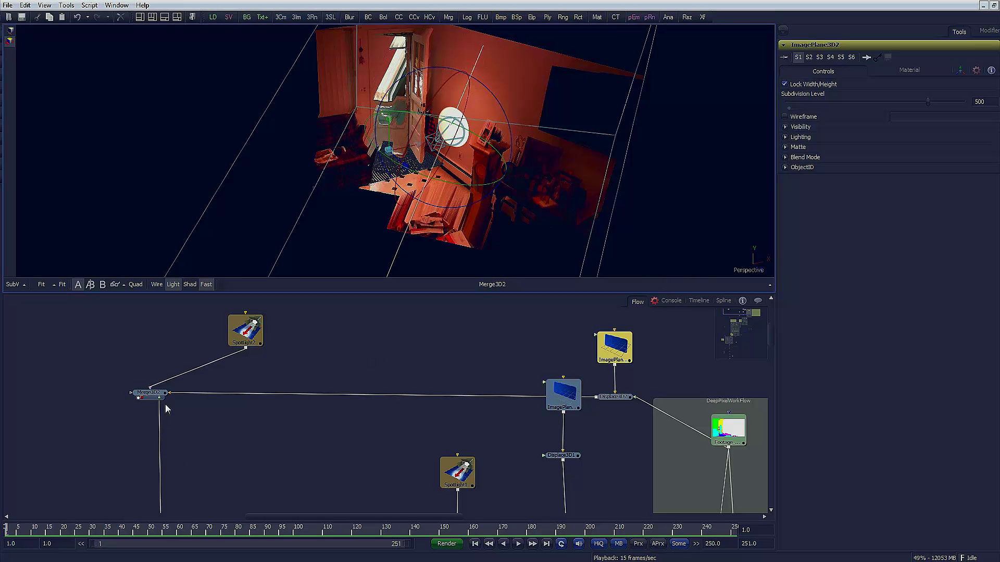
{"action": "left_click_drag", "start_coordinate": [170, 397], "coordinate": [223, 395]}
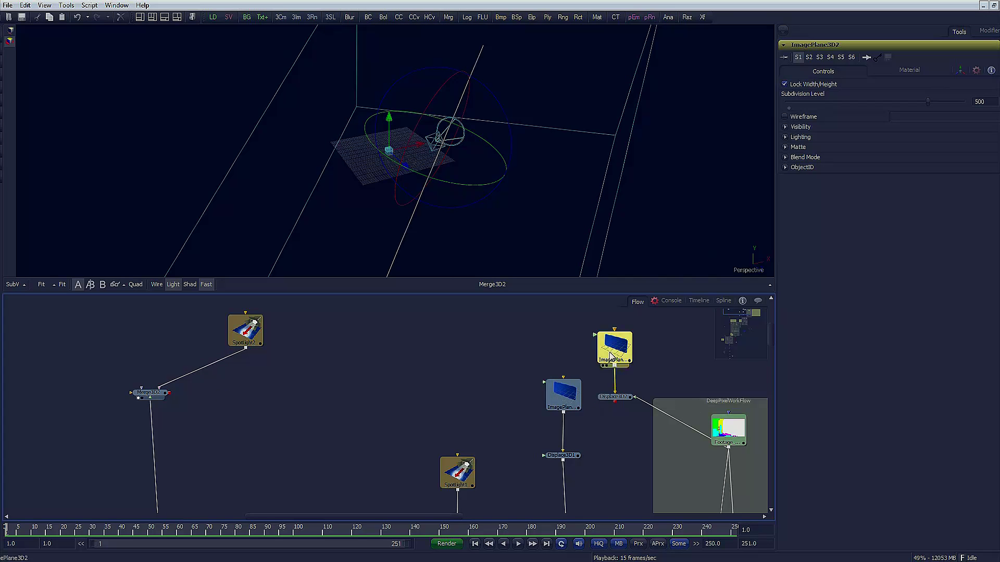
- Delete Merge3D2 with SpotLight2, then Displace3D2 and the upper ImagePlane3D2
{"action": "left_click", "coordinate": [156, 396]}
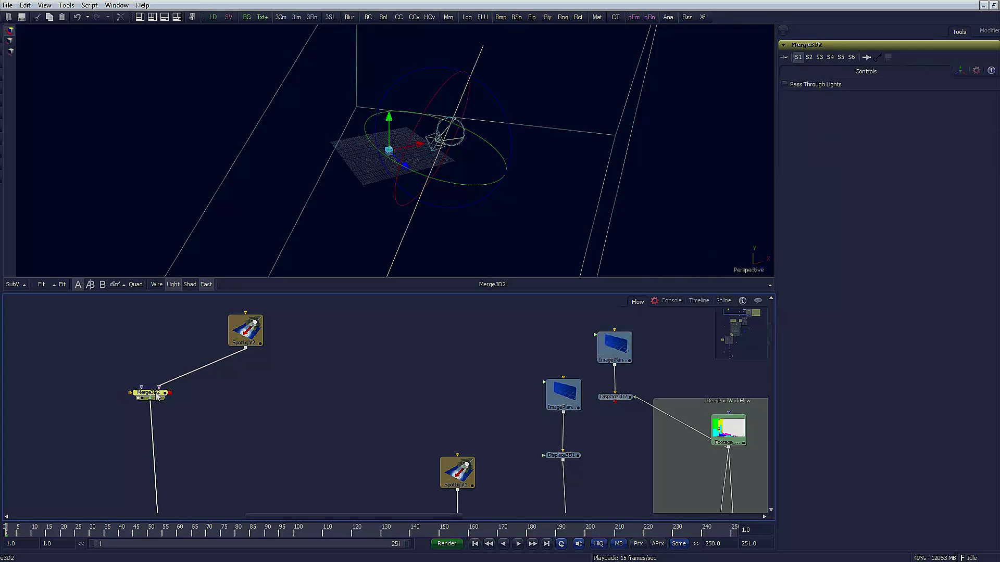
{"action": "key", "text": "Delete"}
{"action": "key", "text": "Delete"}
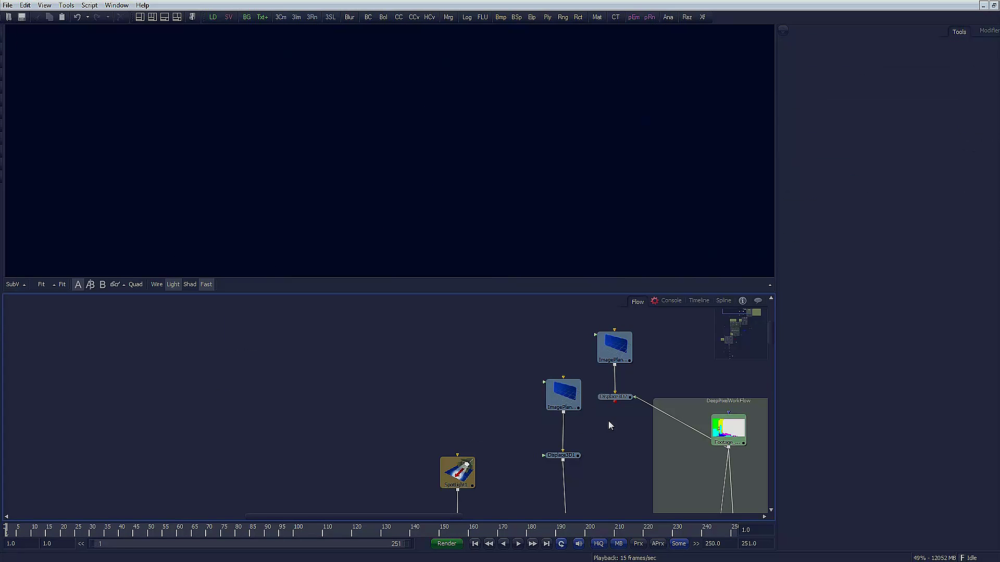
{"action": "left_click", "coordinate": [619, 400]}
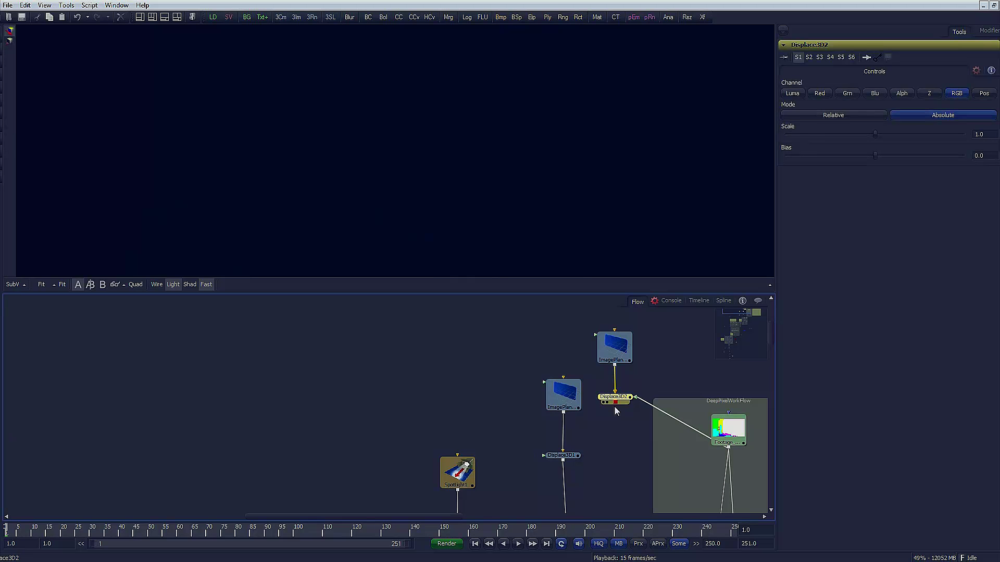
{"action": "left_click", "coordinate": [617, 360]}
{"action": "key", "text": "Delete"}
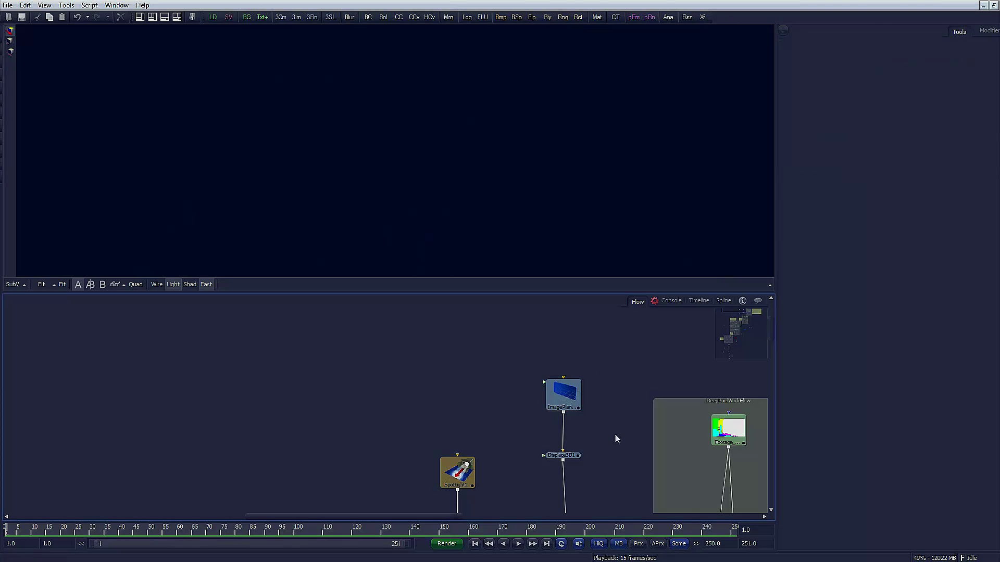
- Disconnect Catcher_FBX from its Blinn material in the 3D Workflow group
{"action": "scroll", "coordinate": [482, 369], "scroll_direction": "down", "scroll_amount": 1}
{"action": "scroll", "coordinate": [482, 369], "scroll_direction": "down", "scroll_amount": 3}
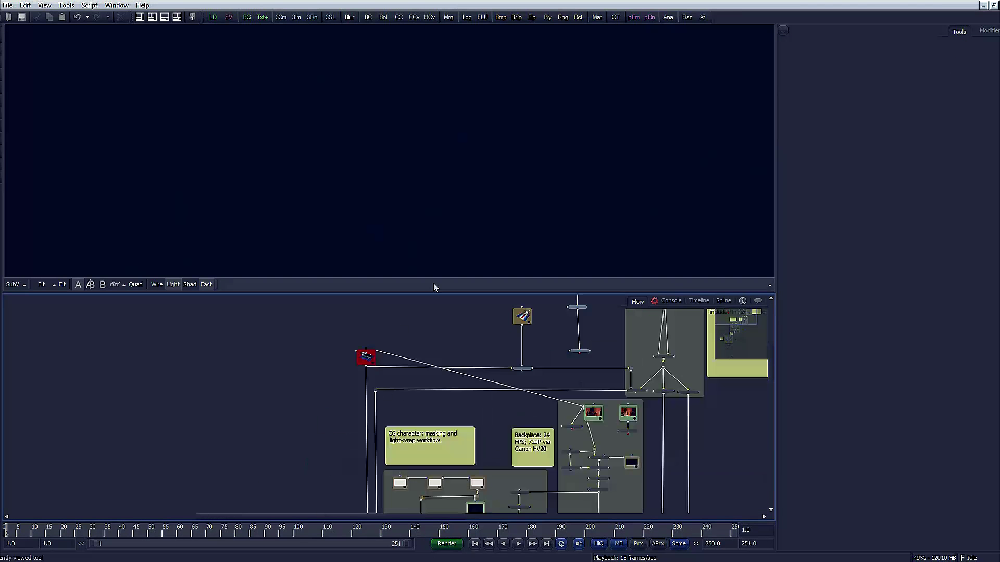
{"action": "scroll", "coordinate": [268, 353], "scroll_direction": "down", "scroll_amount": 5}
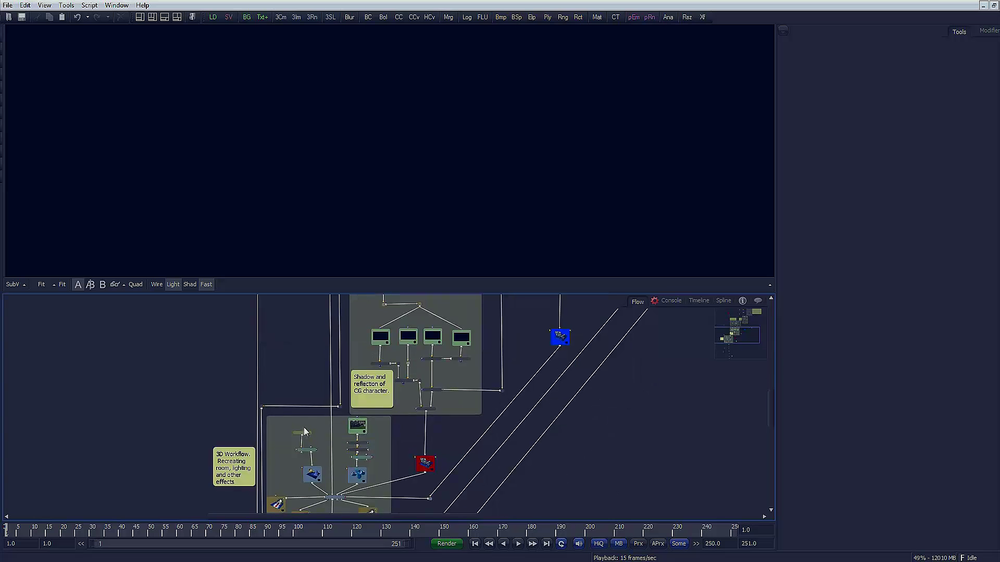
{"action": "scroll", "coordinate": [239, 406], "scroll_direction": "up", "scroll_amount": 4}
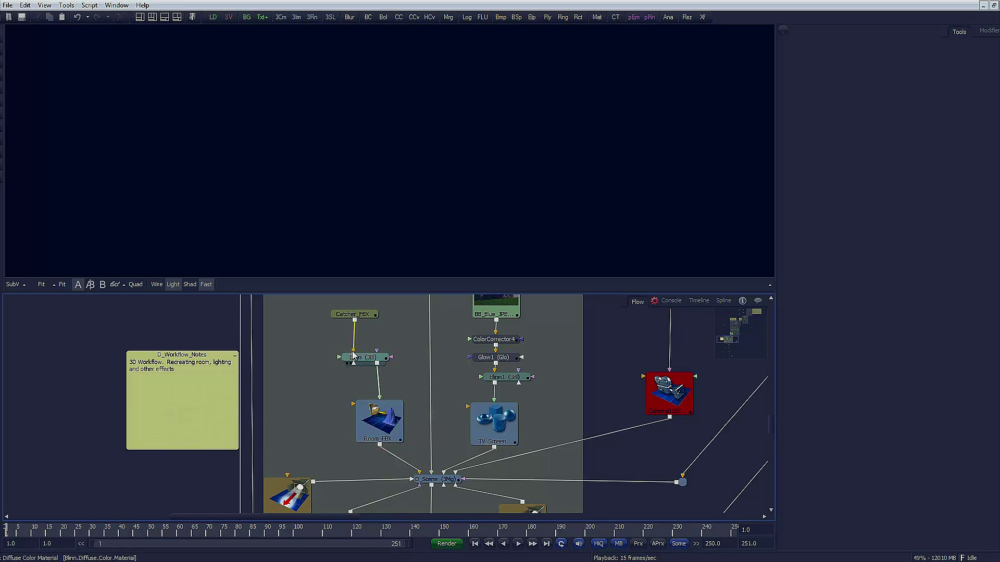
{"action": "left_click_drag", "start_coordinate": [354, 347], "coordinate": [414, 395]}
- Display the grey Room_FBX model in the viewer and orbit through the room
{"action": "left_click_drag", "start_coordinate": [394, 434], "coordinate": [392, 189]}
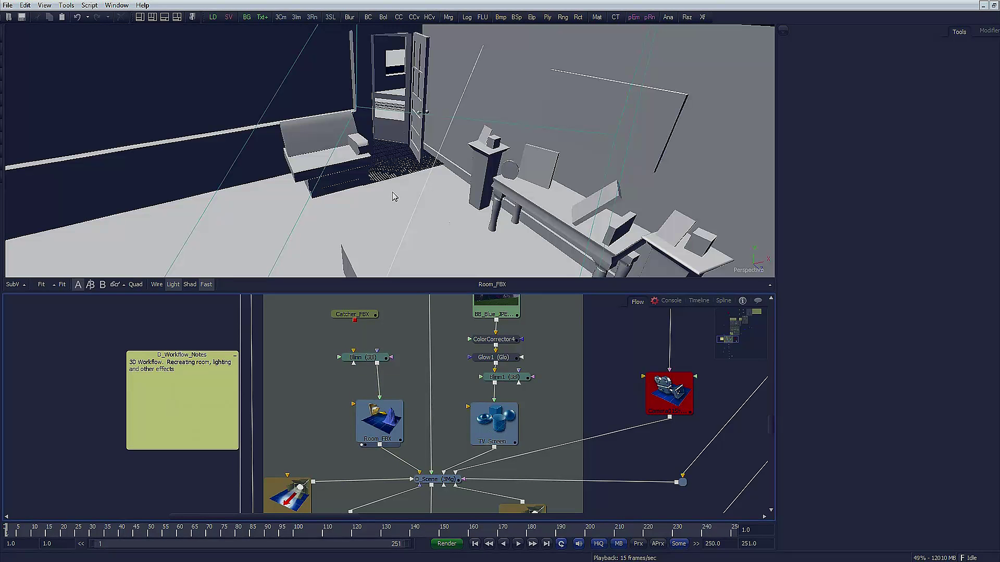
{"action": "left_click_drag", "start_coordinate": [481, 220], "coordinate": [527, 195]}
{"action": "left_click_drag", "start_coordinate": [621, 193], "coordinate": [538, 205]}
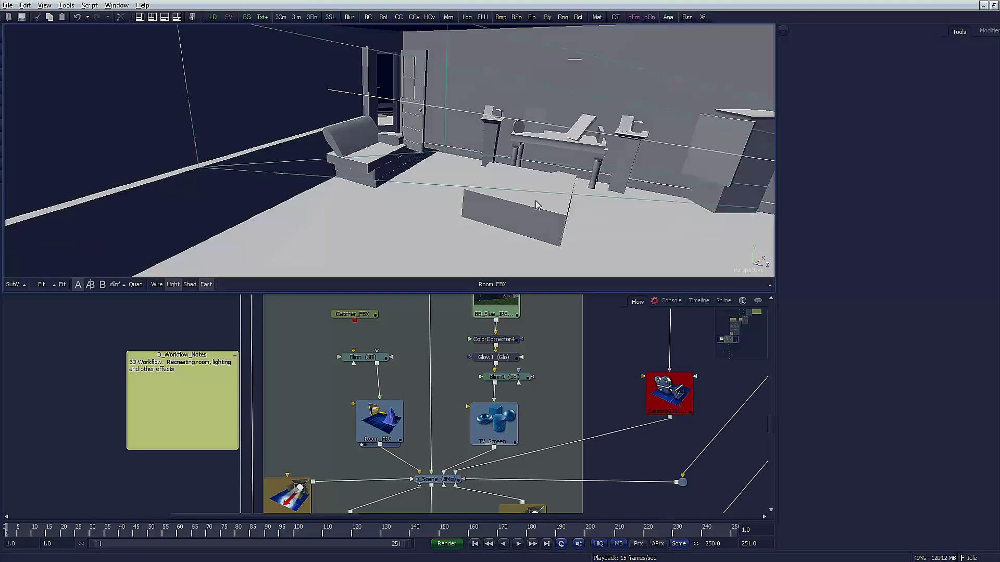
- Inspect Room_FBX's Materials and Controls settings
{"action": "left_click", "coordinate": [373, 421]}
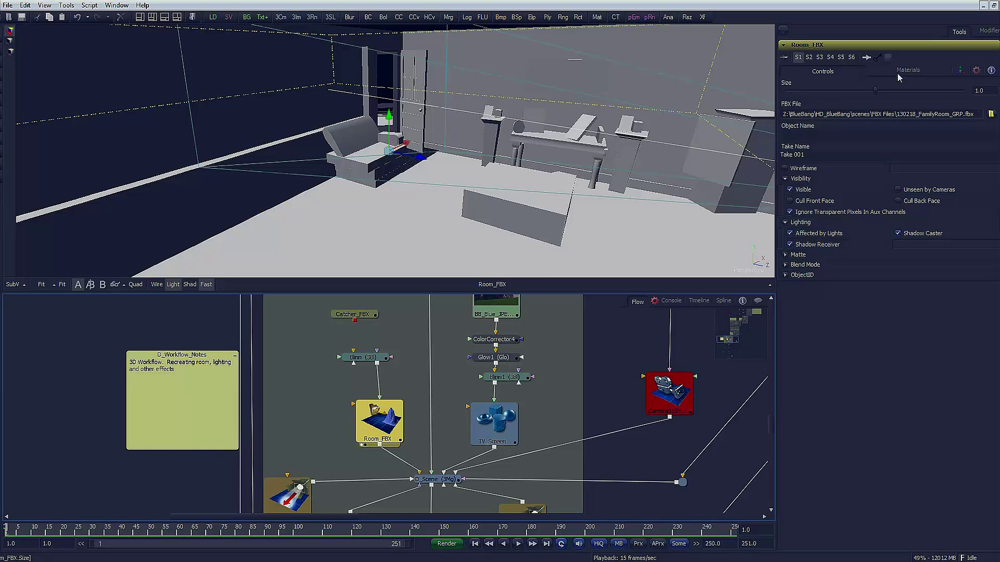
{"action": "left_click", "coordinate": [918, 73]}
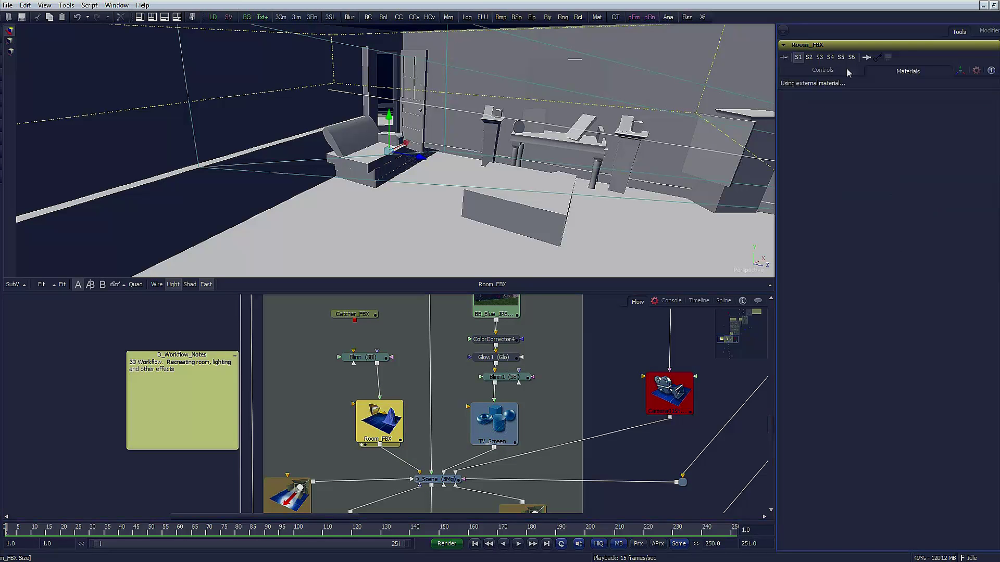
{"action": "left_click", "coordinate": [839, 70]}
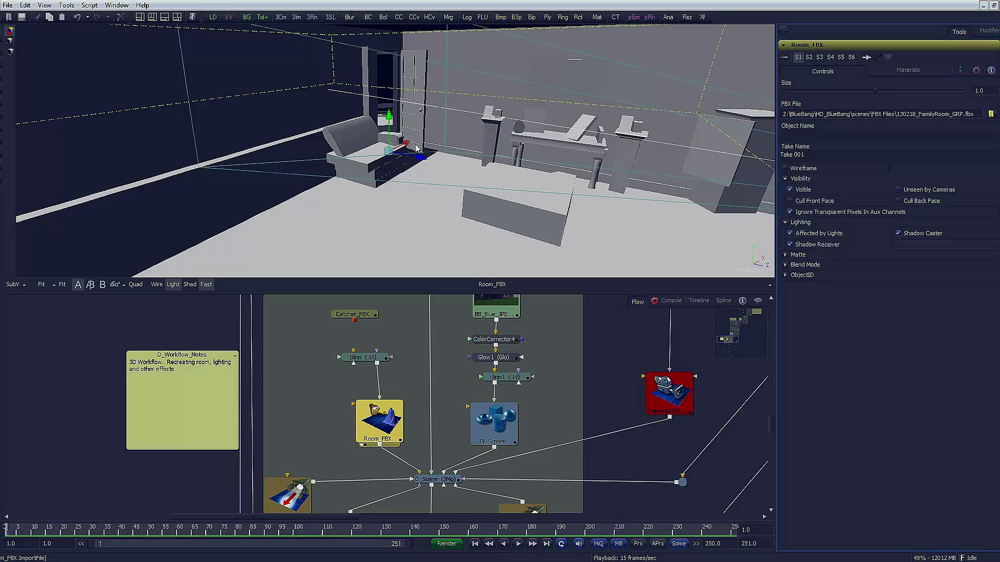
- Load the whole D_Scene into the viewer
{"action": "right_click", "coordinate": [745, 273]}
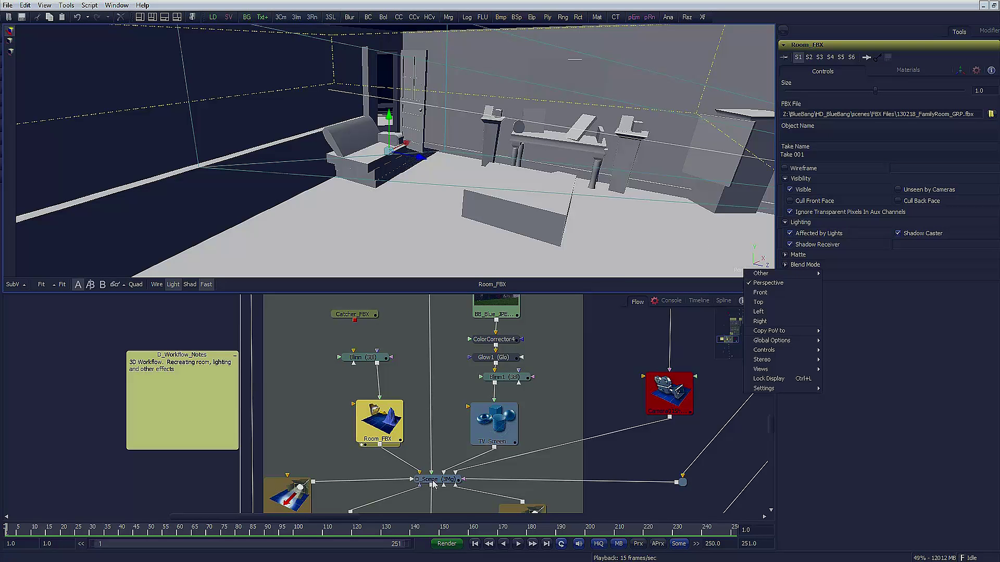
{"action": "left_click", "coordinate": [432, 481]}
{"action": "left_click_drag", "start_coordinate": [432, 482], "coordinate": [415, 182]}
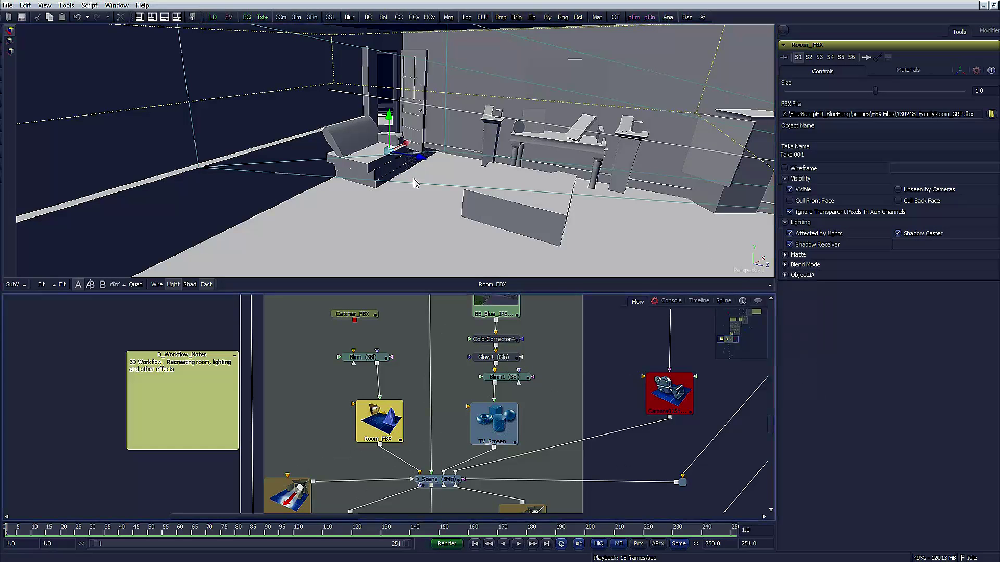
- Look through Camera01Shape, then return to Perspective and orbit the lit room
{"action": "right_click", "coordinate": [740, 274]}
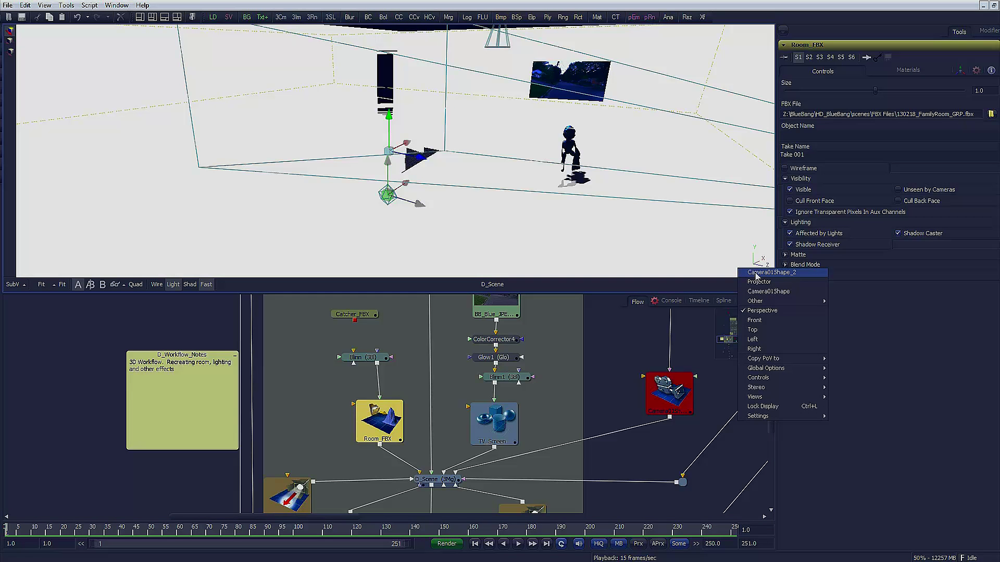
{"action": "left_click", "coordinate": [765, 292]}
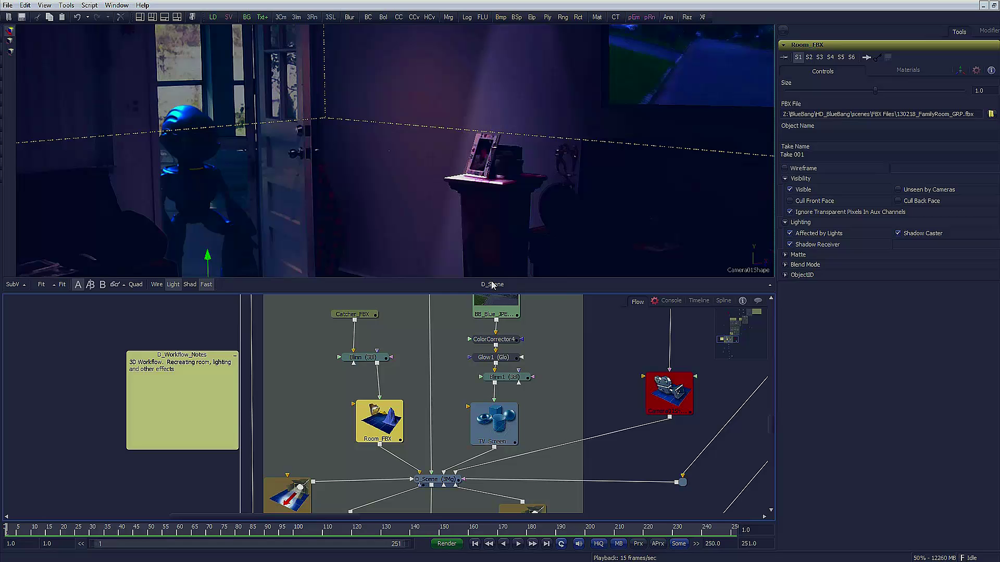
{"action": "right_click", "coordinate": [758, 272]}
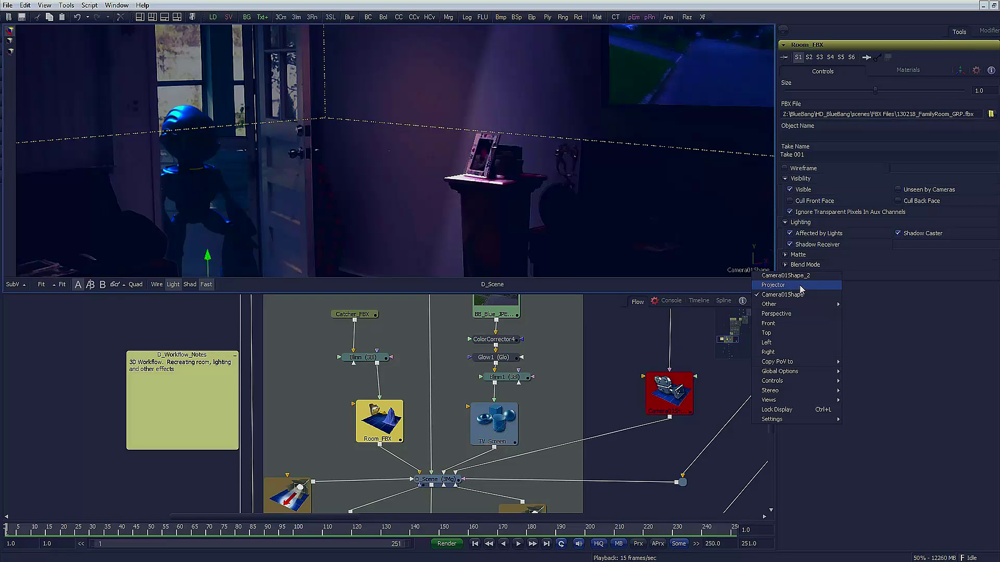
{"action": "left_click", "coordinate": [790, 314]}
{"action": "left_click_drag", "start_coordinate": [569, 197], "coordinate": [484, 202]}
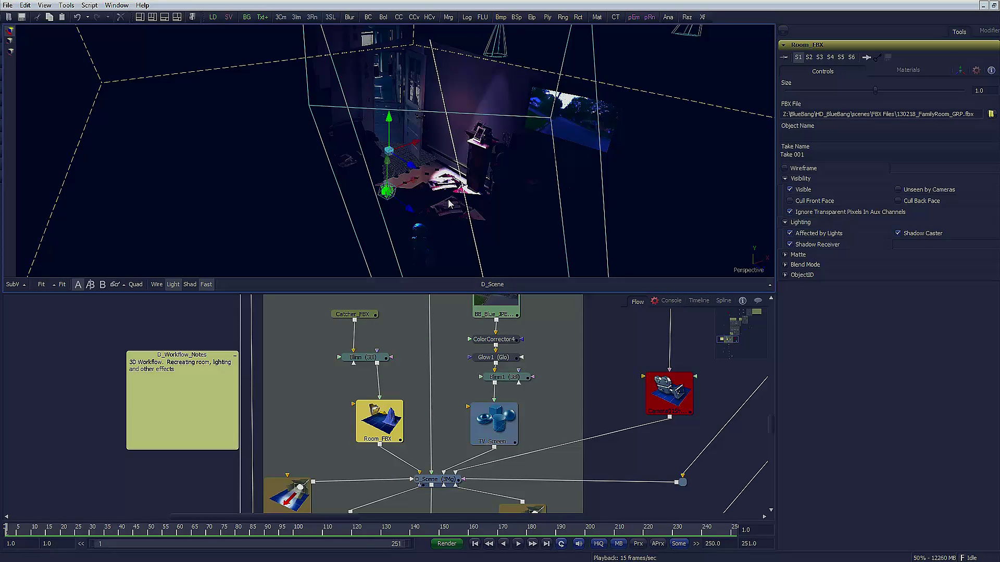
- Move a spotlight left and down, then slide it along X toward the room's upper corner
{"action": "left_click_drag", "start_coordinate": [507, 180], "coordinate": [513, 129]}
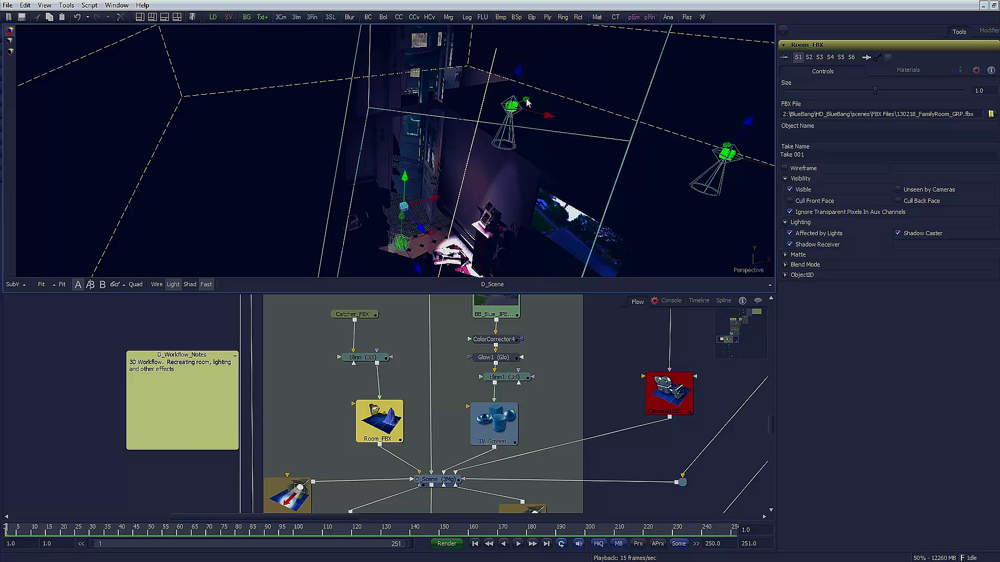
{"action": "left_click_drag", "start_coordinate": [527, 101], "coordinate": [492, 127]}
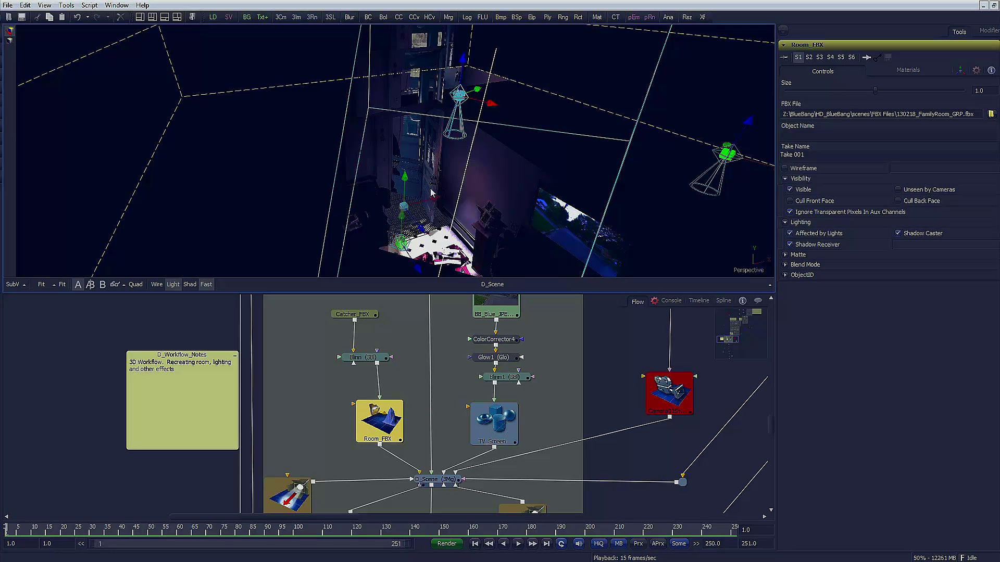
{"action": "left_click_drag", "start_coordinate": [372, 190], "coordinate": [477, 179]}
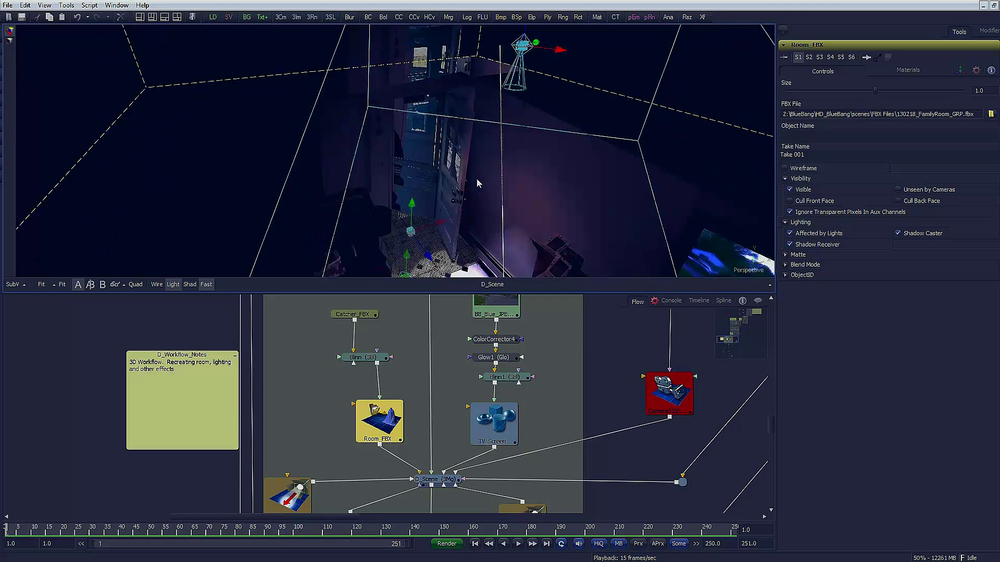
{"action": "left_click_drag", "start_coordinate": [556, 59], "coordinate": [654, 133]}
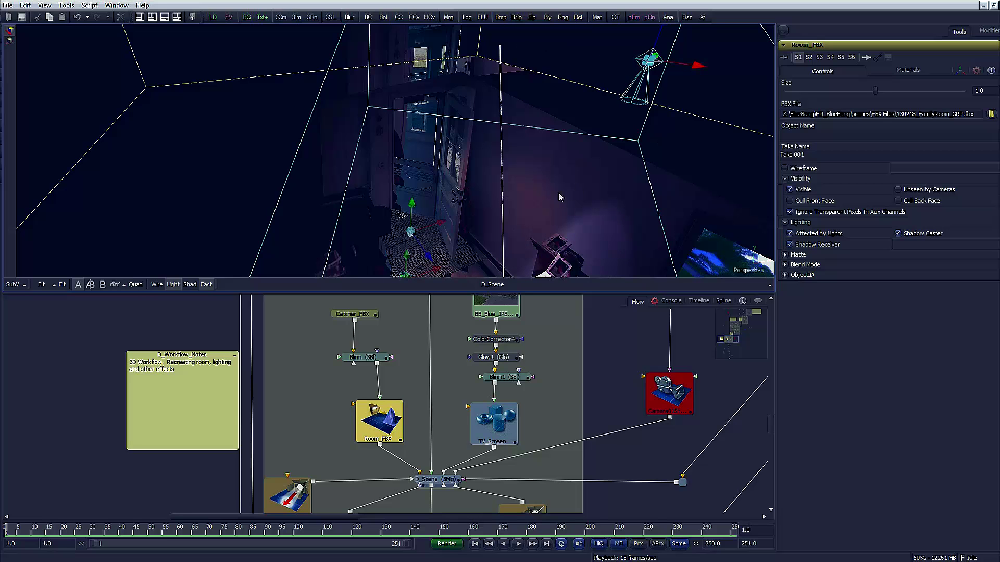